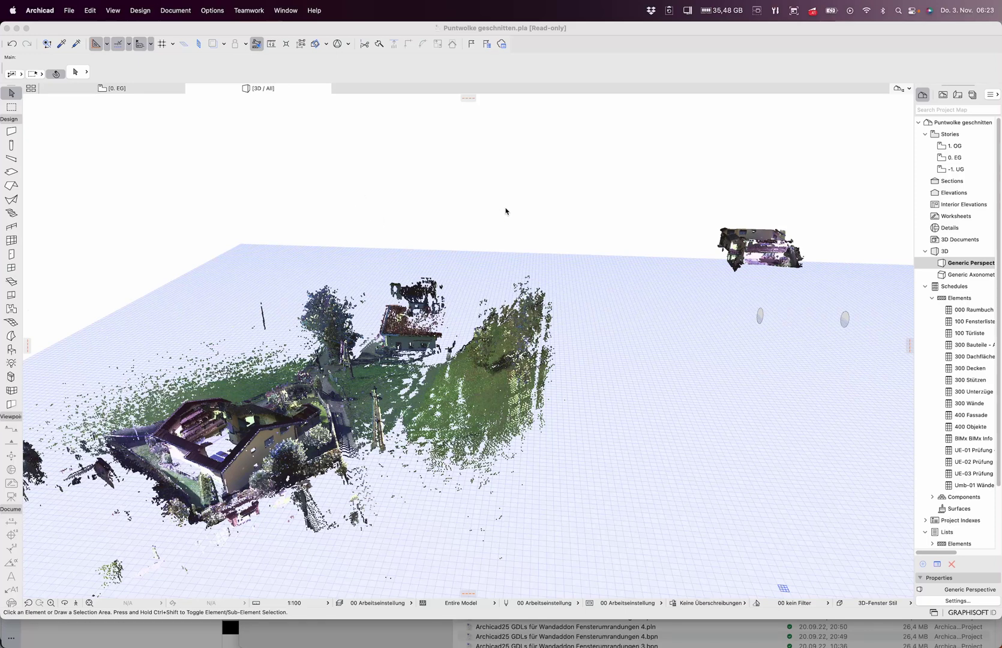
# Step: Examine the complete point cloud of the house and its surroundings in the 3D view from several angles and distances
pyautogui.rightClick(440, 227)
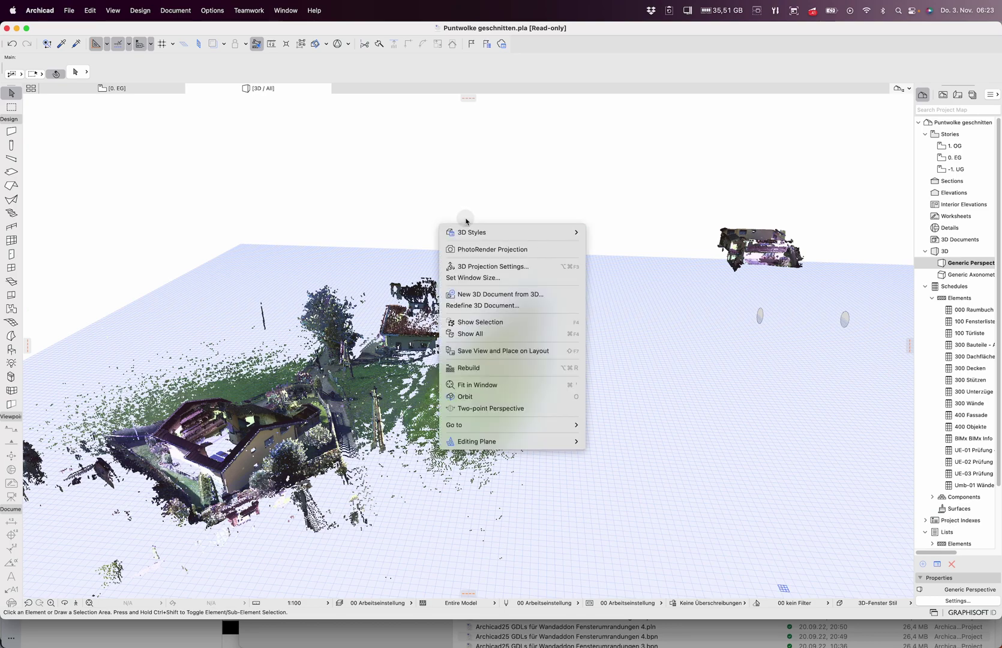
pyautogui.click(365, 195)
pyautogui.moveTo(358, 255); pyautogui.dragTo(533, 177, button='middle')
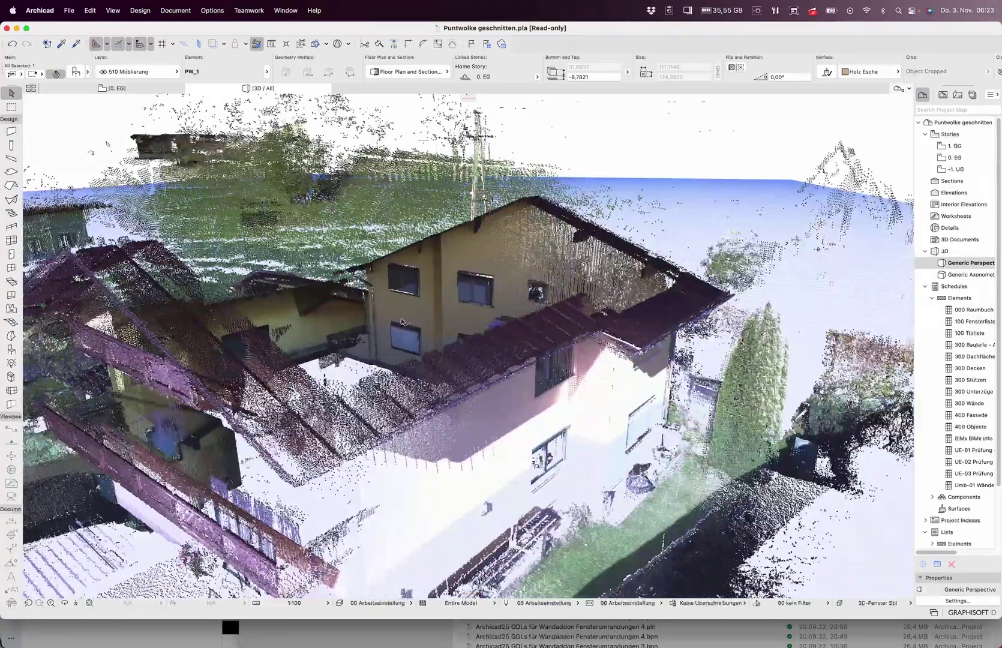
pyautogui.scroll(-8, 393, 323)
pyautogui.keyDown('shift'); pyautogui.moveTo(393, 323); pyautogui.dragTo(683, 337, button='middle'); pyautogui.keyUp('shift')
pyautogui.keyDown('shift'); pyautogui.moveTo(427, 366); pyautogui.dragTo(134, 339, button='middle'); pyautogui.keyUp('shift')
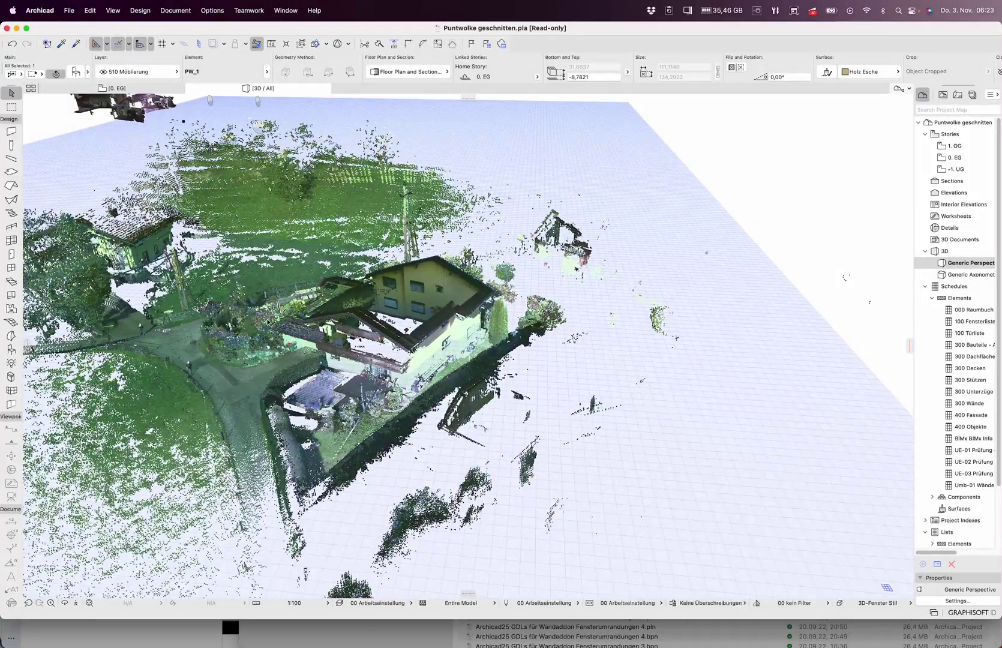
pyautogui.scroll(3, 267, 322)
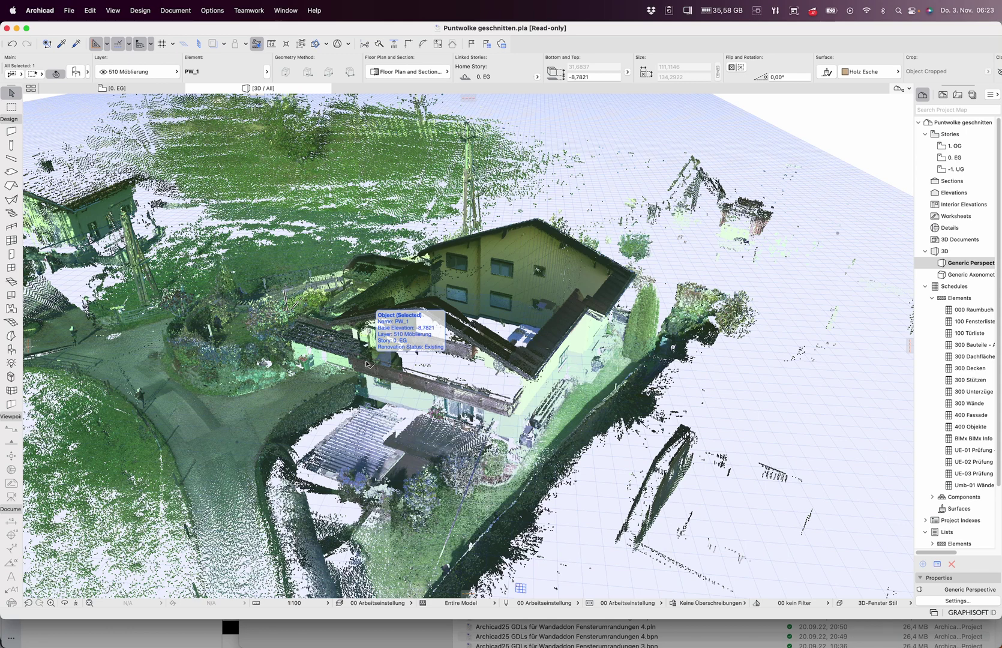
pyautogui.keyDown('shift'); pyautogui.moveTo(413, 362); pyautogui.dragTo(382, 354, button='middle'); pyautogui.keyUp('shift')
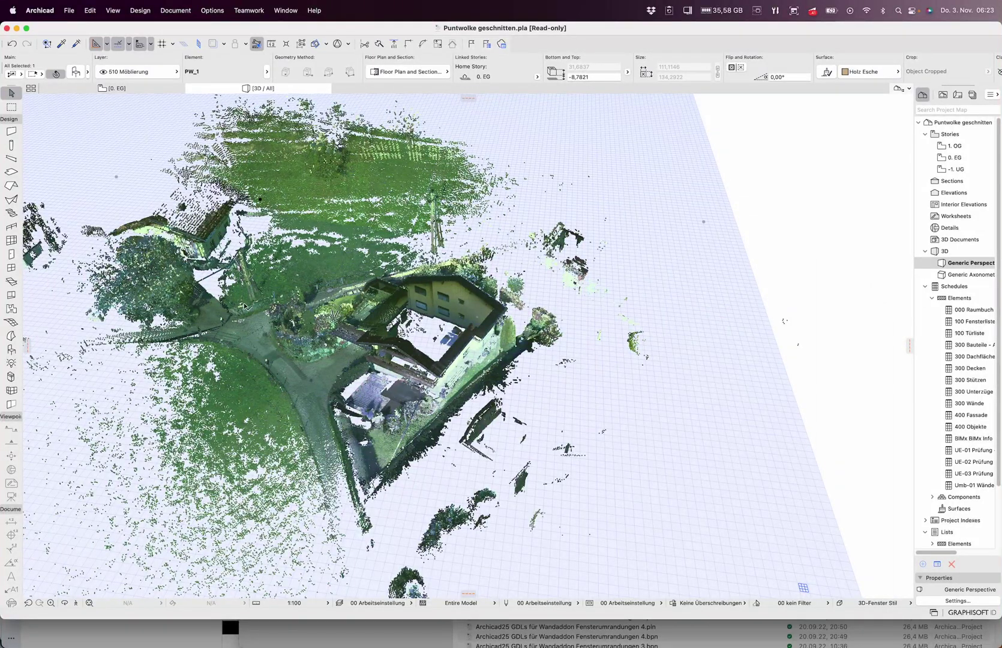
pyautogui.scroll(-3, 245, 306)
pyautogui.moveTo(273, 144); pyautogui.dragTo(284, 231, button='middle')
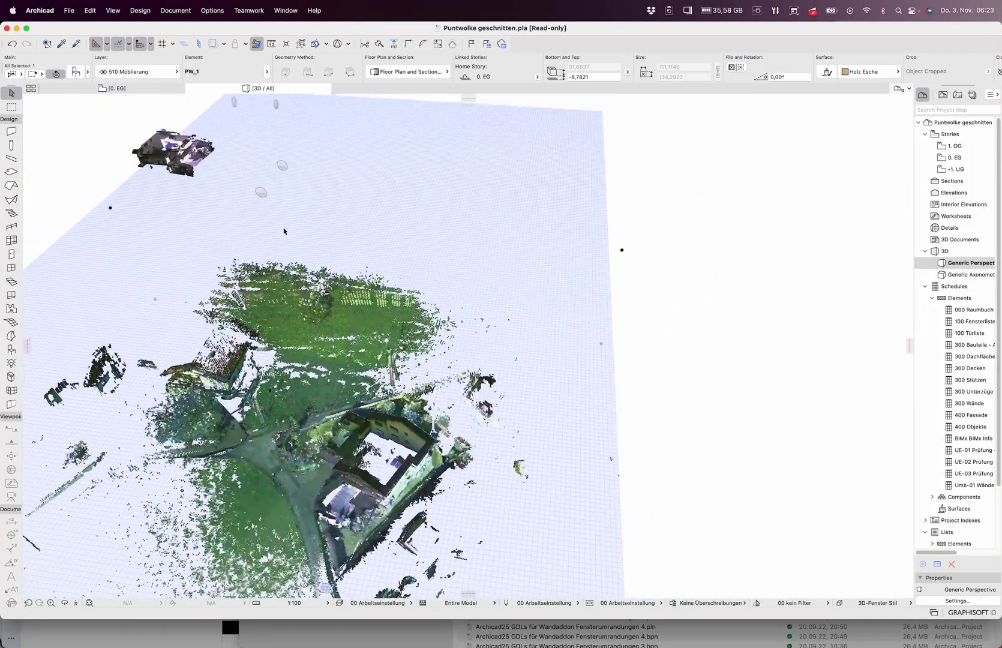
pyautogui.keyDown('shift'); pyautogui.moveTo(455, 250); pyautogui.dragTo(478, 294, button='middle'); pyautogui.keyUp('shift')
# Step: Select the Punktwolkenschneider object and stretch its outer cutting-plane handle away from the centre to a Scheren-Vectoren value of about -90.9
pyautogui.click(308, 171)
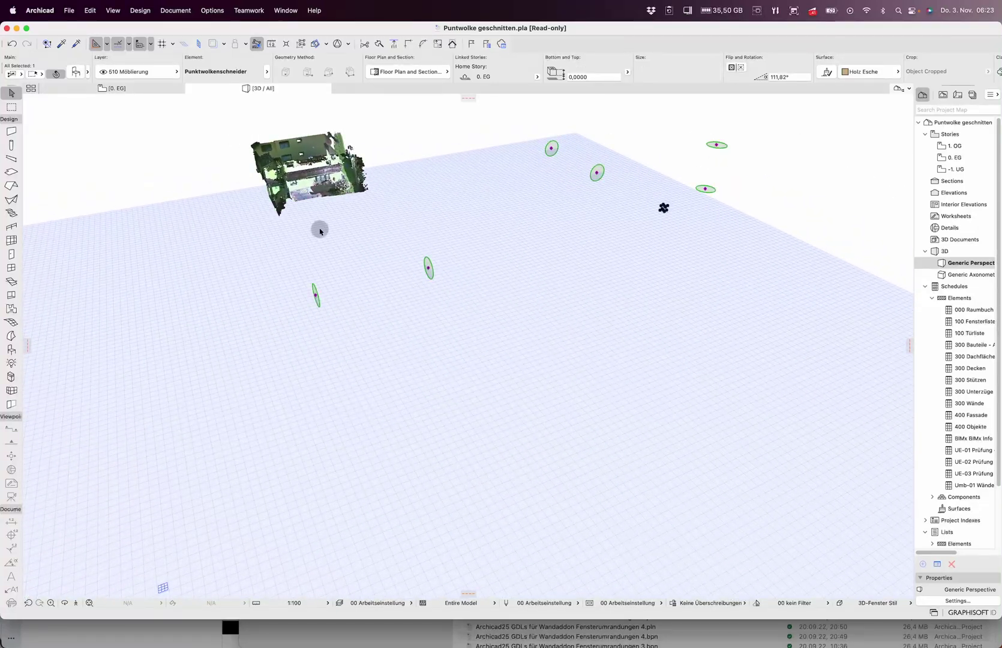
pyautogui.moveTo(320, 229); pyautogui.dragTo(518, 408, button='middle')
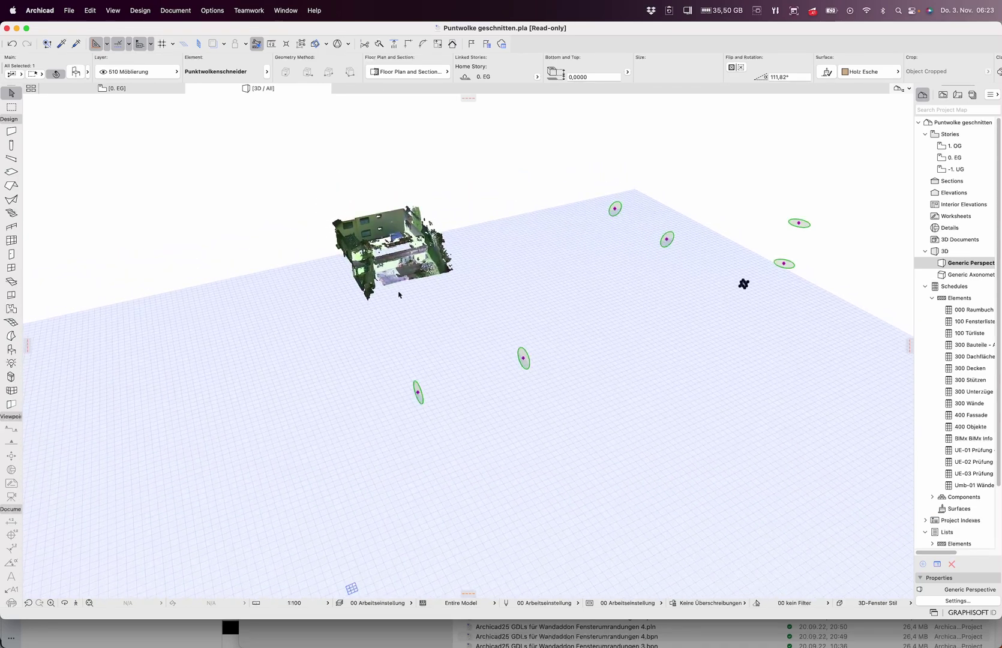
pyautogui.scroll(3, 393, 282)
pyautogui.click(428, 440)
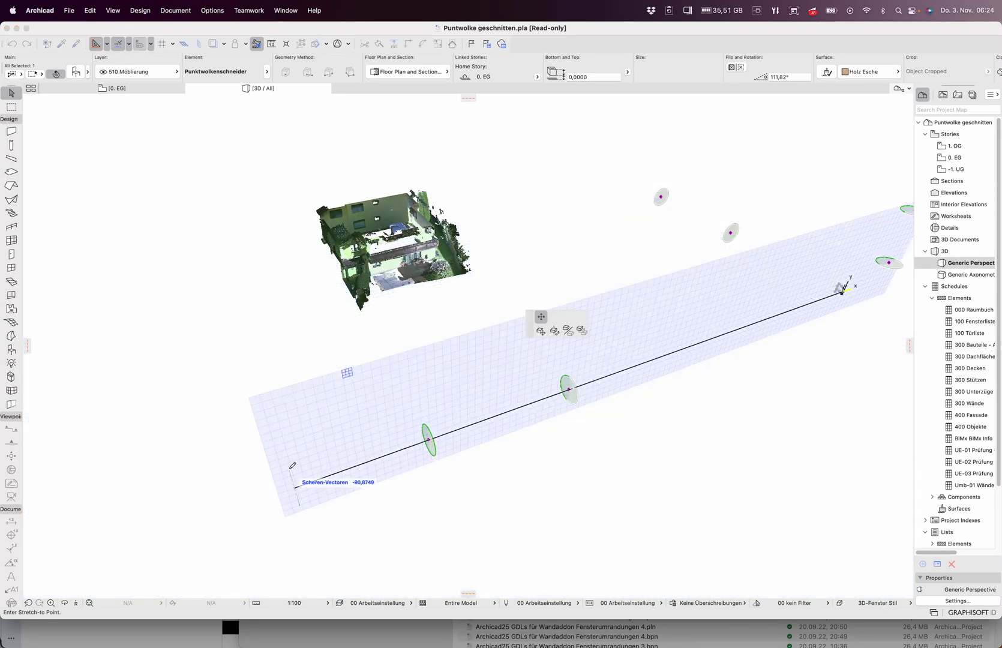
pyautogui.click(290, 469)
# Step: Shift the cutter's perpendicular inner cutting plane toward its centre, to a Scheren-Vectoren value of about 14.6, to include more garden
pyautogui.keyDown('shift'); pyautogui.moveTo(343, 436); pyautogui.dragTo(596, 262, button='middle'); pyautogui.keyUp('shift')
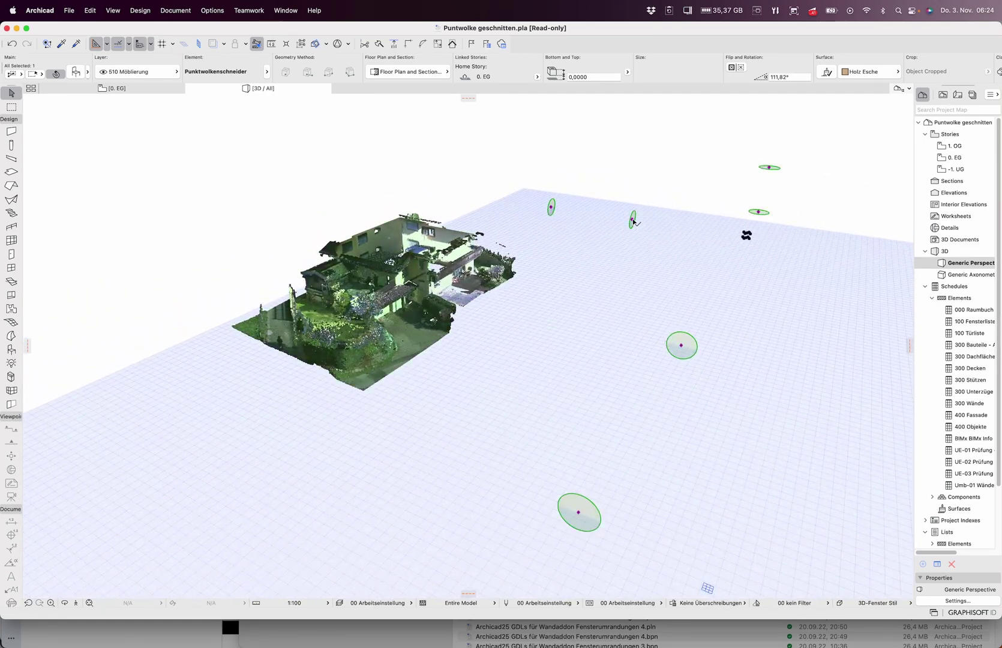
pyautogui.click(634, 222)
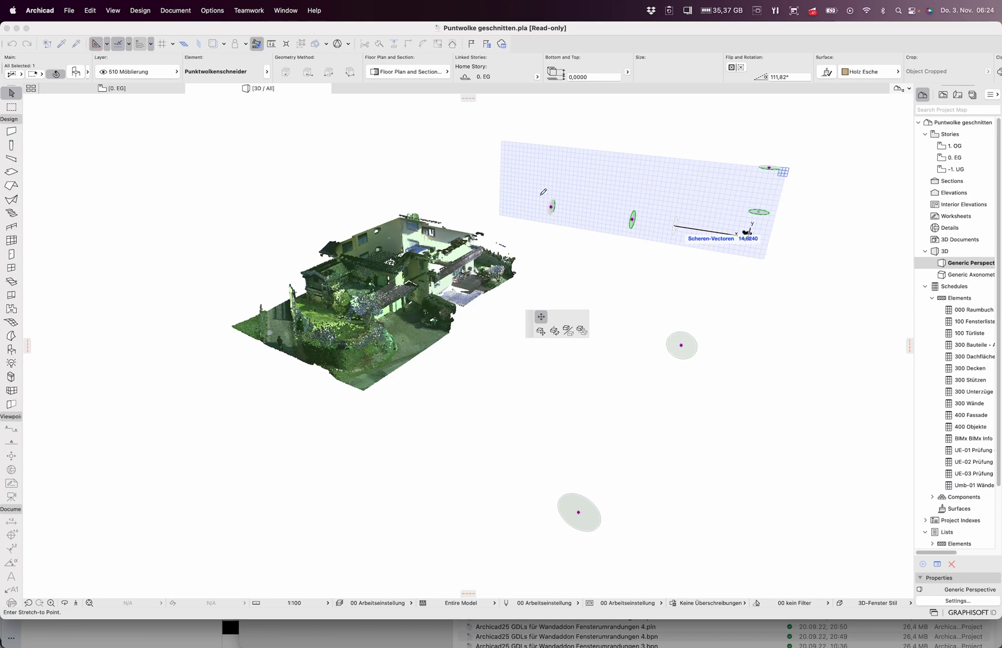
pyautogui.click(713, 225)
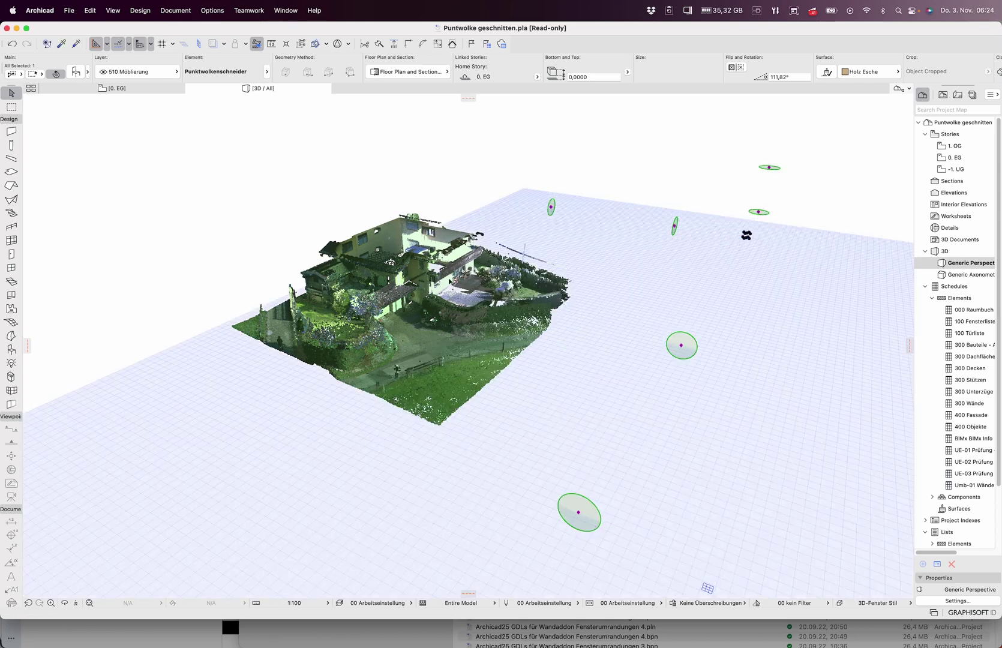
# Step: Pull the cutter's outermost cutting plane back toward the centre, to a Scheren-Vectoren value of about -77.4, to crop the house front
pyautogui.keyDown('shift'); pyautogui.moveTo(566, 283); pyautogui.dragTo(485, 307, button='middle'); pyautogui.keyUp('shift')
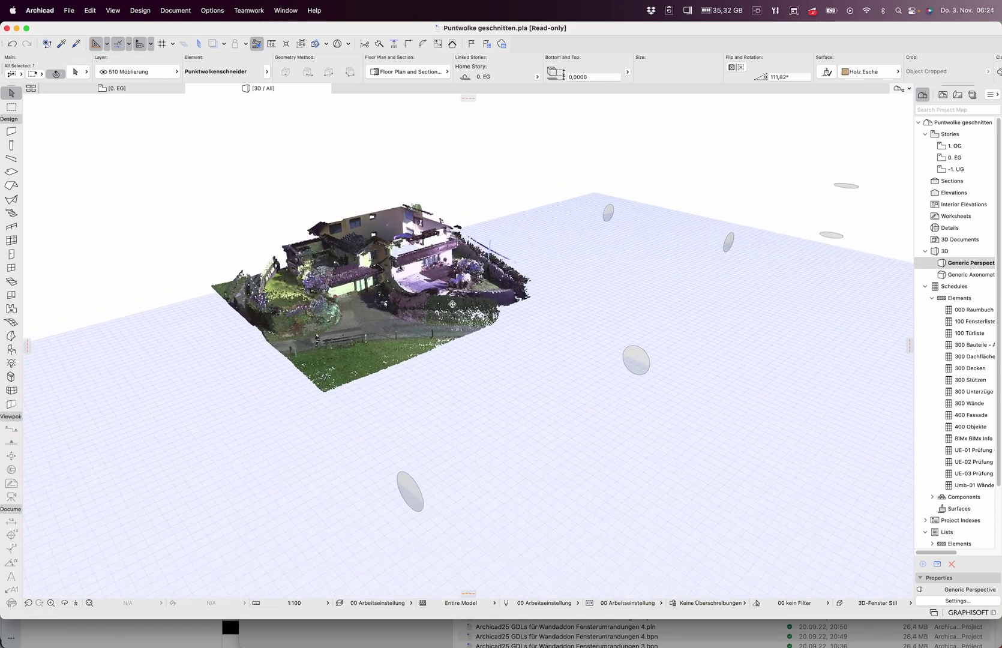
pyautogui.click(410, 493)
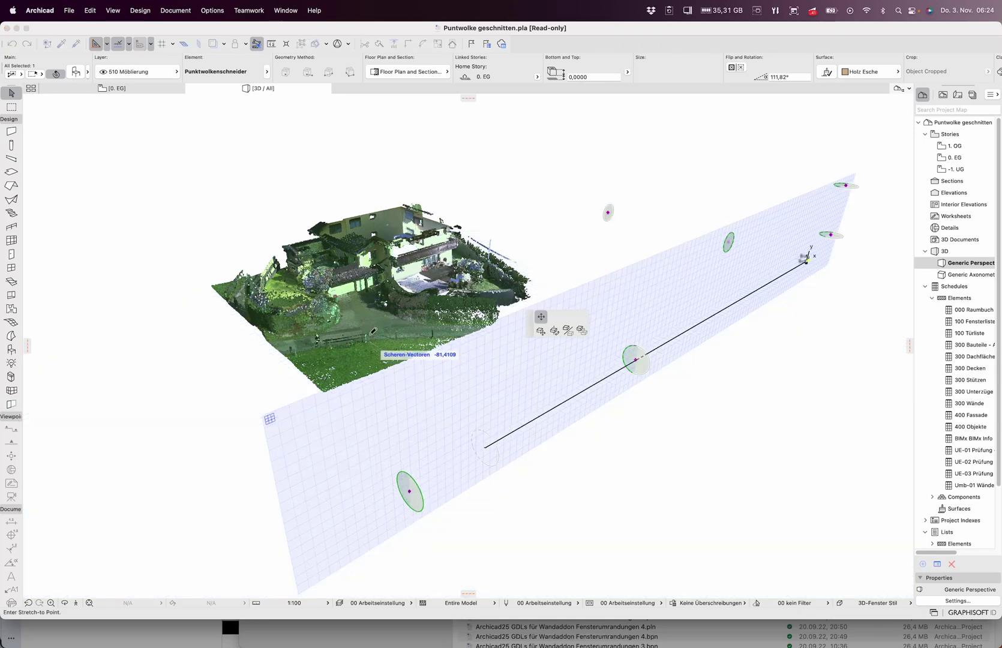
pyautogui.click(345, 295)
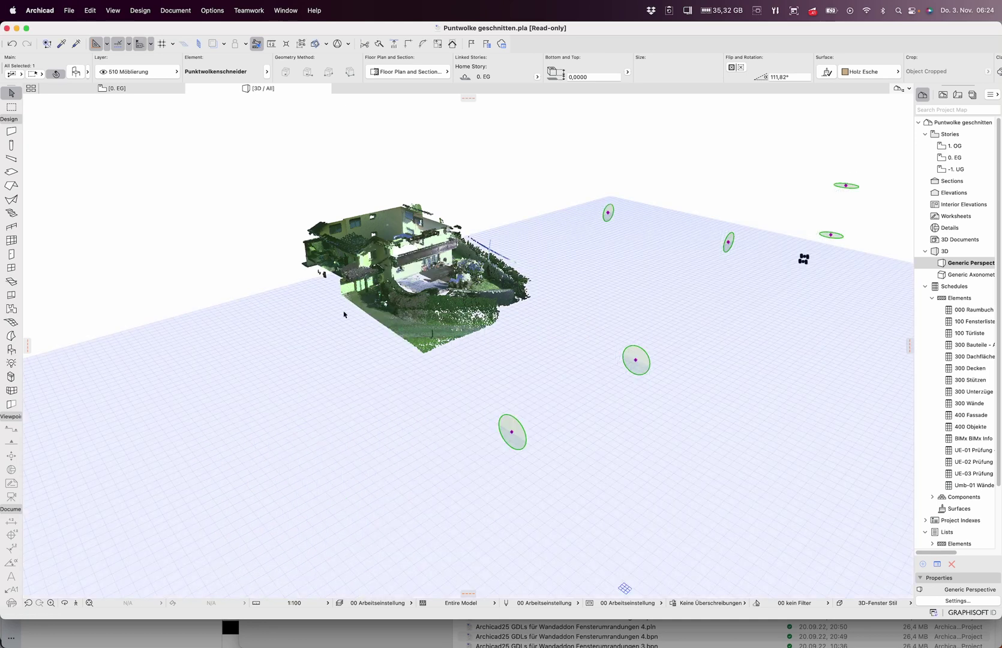
# Step: Check the cropped house from all sides in 3D and open the 0. EG floor plan on the cropped point cloud
pyautogui.keyDown('shift'); pyautogui.moveTo(343, 314); pyautogui.dragTo(456, 304, button='middle'); pyautogui.keyUp('shift')
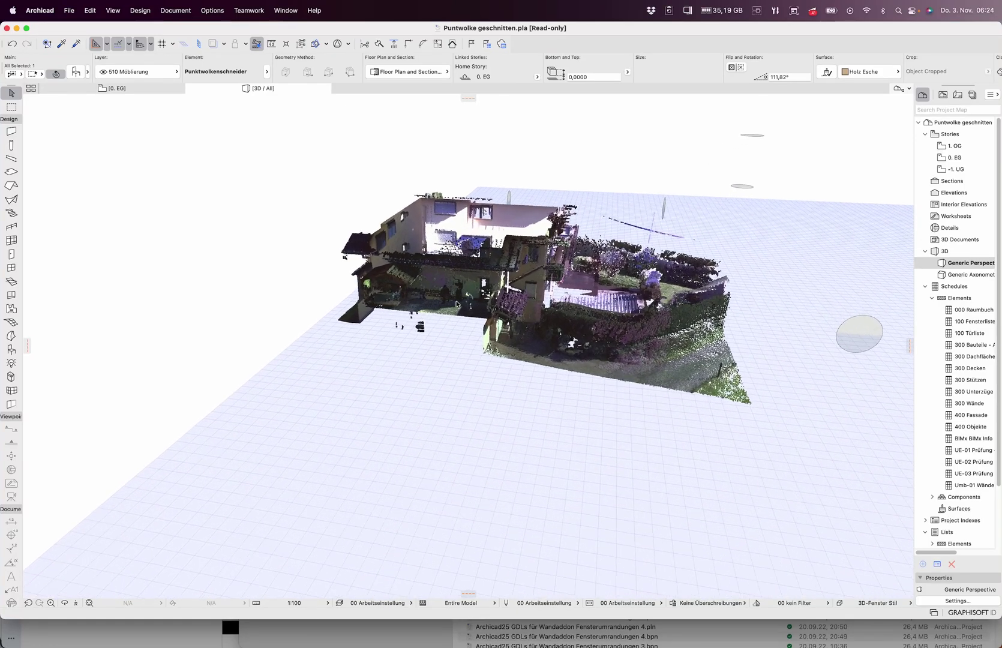
pyautogui.scroll(2, 456, 305)
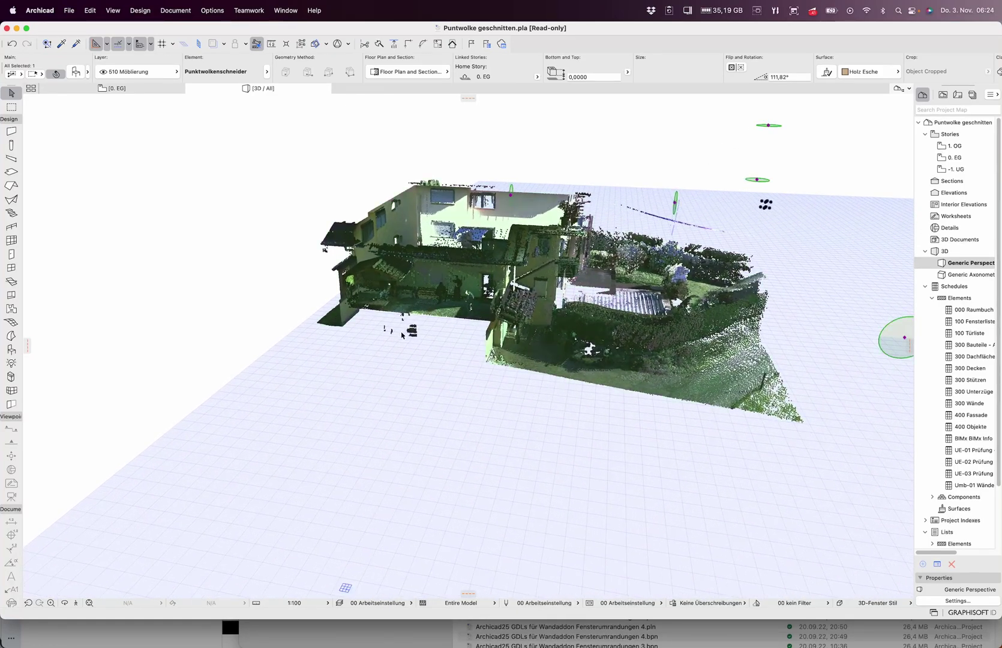
pyautogui.scroll(-8, 420, 366)
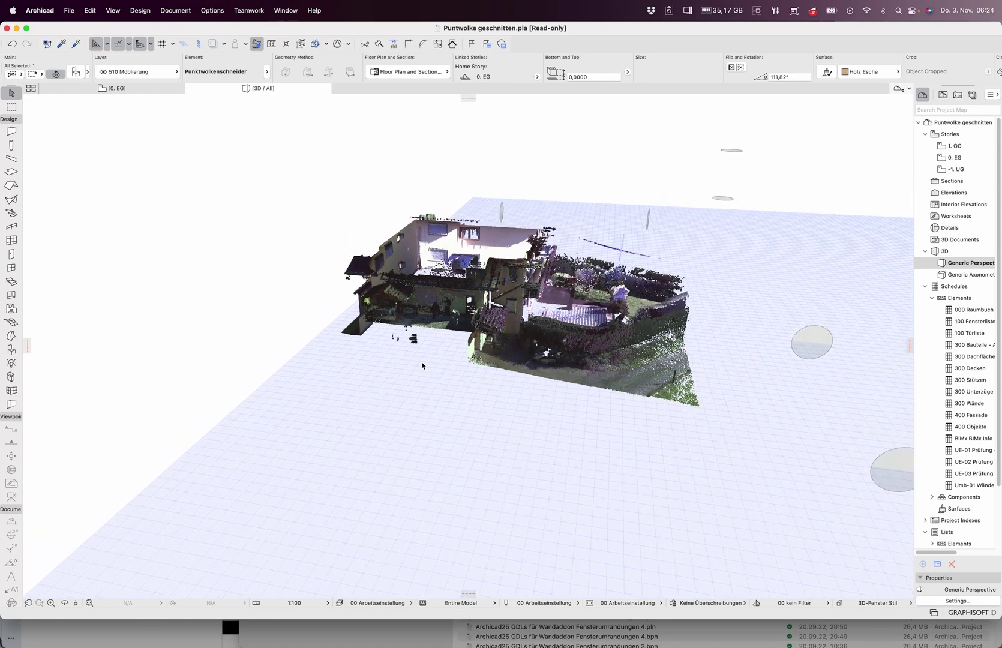
pyautogui.scroll(-2, 442, 382)
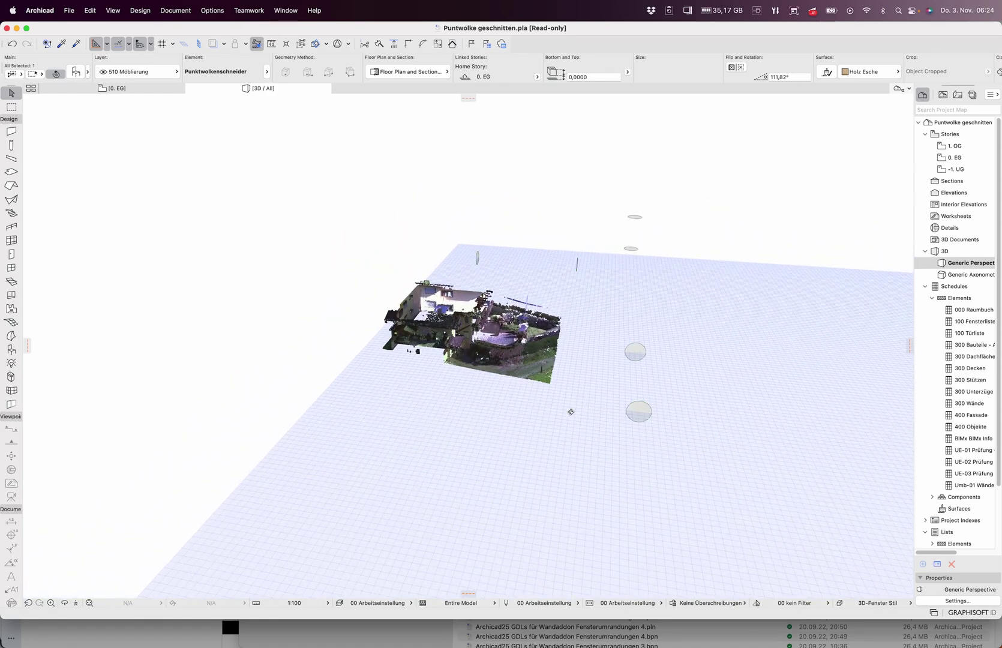
pyautogui.keyDown('shift'); pyautogui.moveTo(570, 474); pyautogui.dragTo(264, 420, button='middle'); pyautogui.keyUp('shift')
pyautogui.click(120, 89)
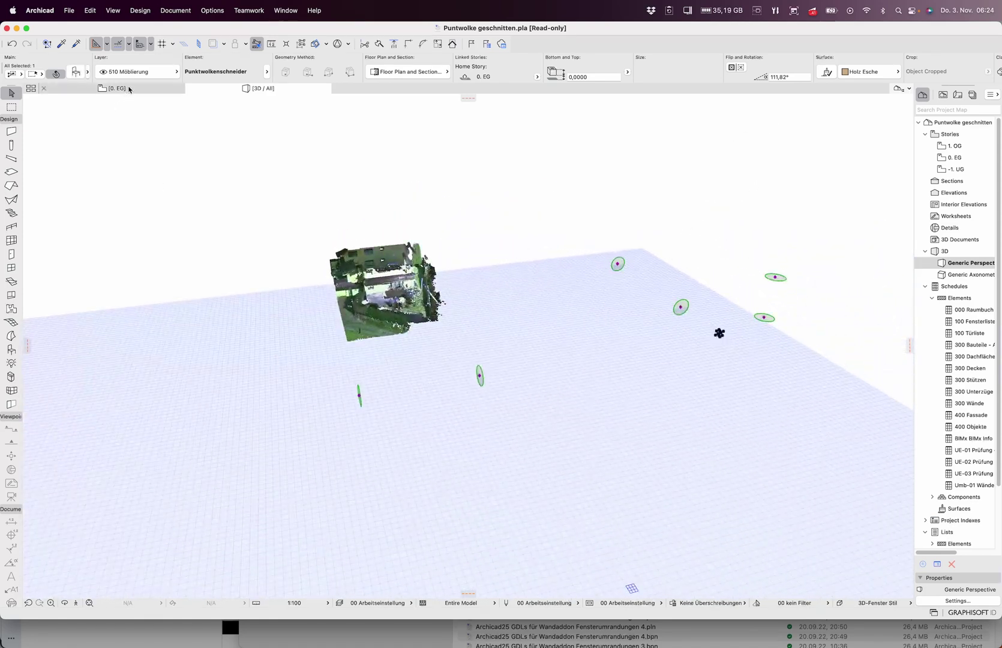
pyautogui.scroll(6, 365, 292)
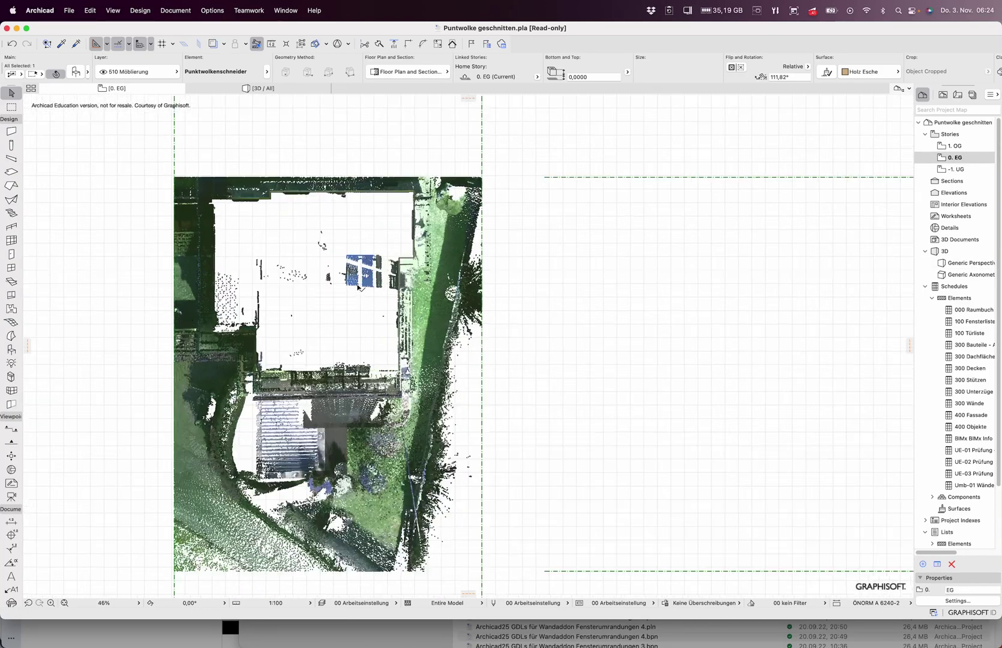
pyautogui.scroll(-2, 375, 342)
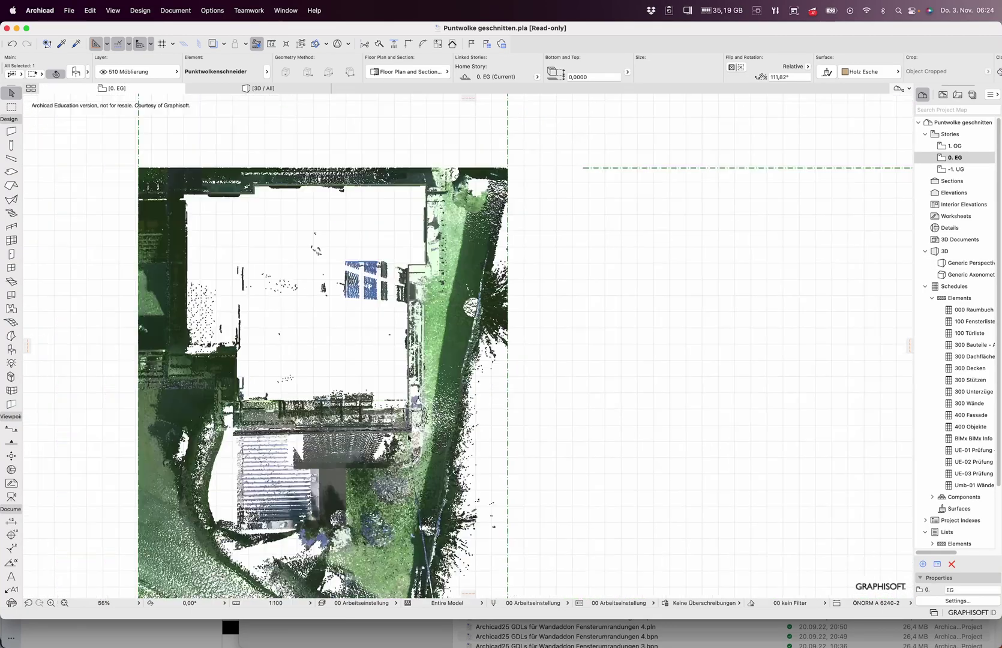
# Step: Rotate the Punktwolkenschneider object clockwise about the building's lower-right corner in plan, to an angle of about 70.9°
pyautogui.click(411, 401)
pyautogui.press('Escape')
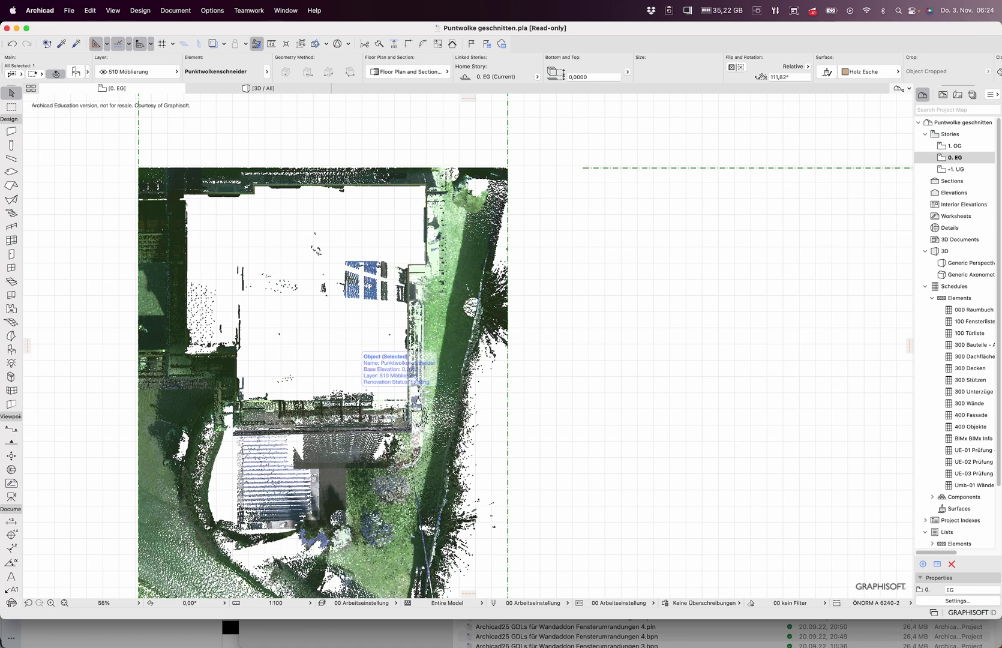
pyautogui.click(407, 401)
pyautogui.click(429, 410)
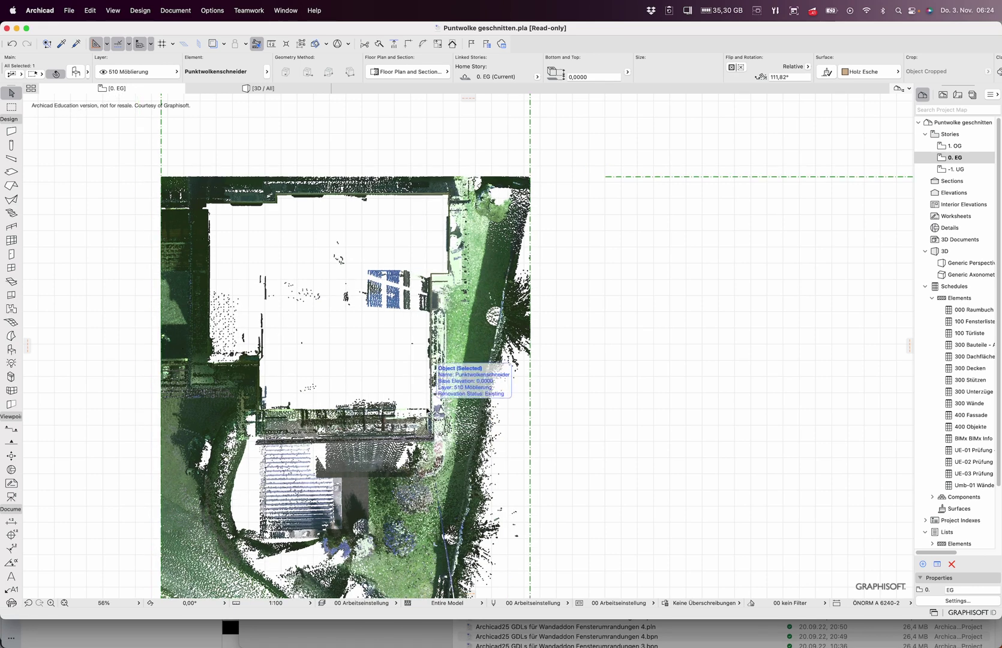
pyautogui.rightClick(393, 363)
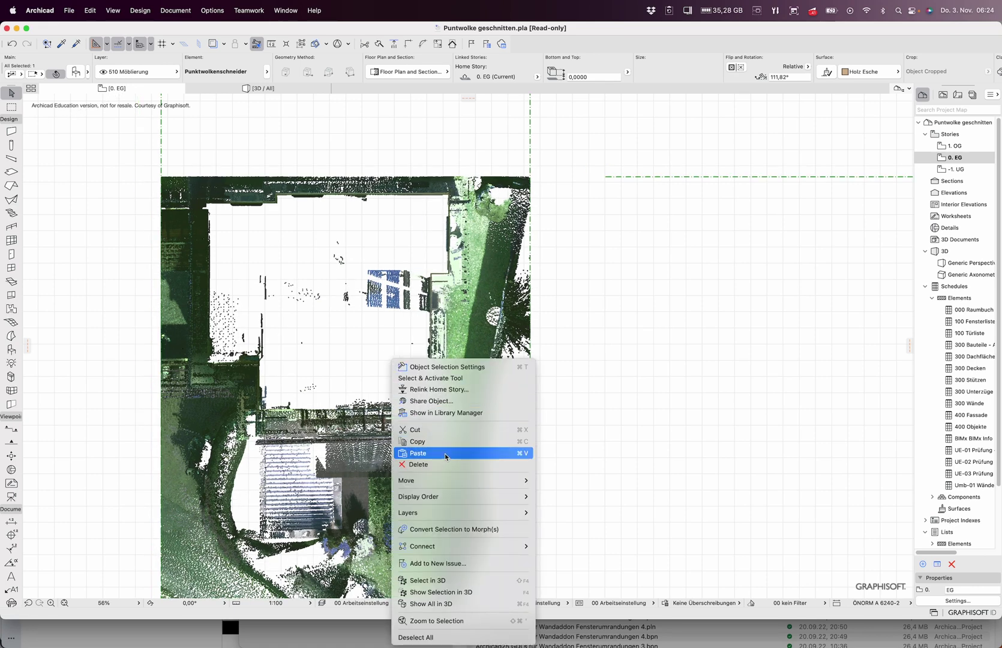
pyautogui.moveTo(449, 484)
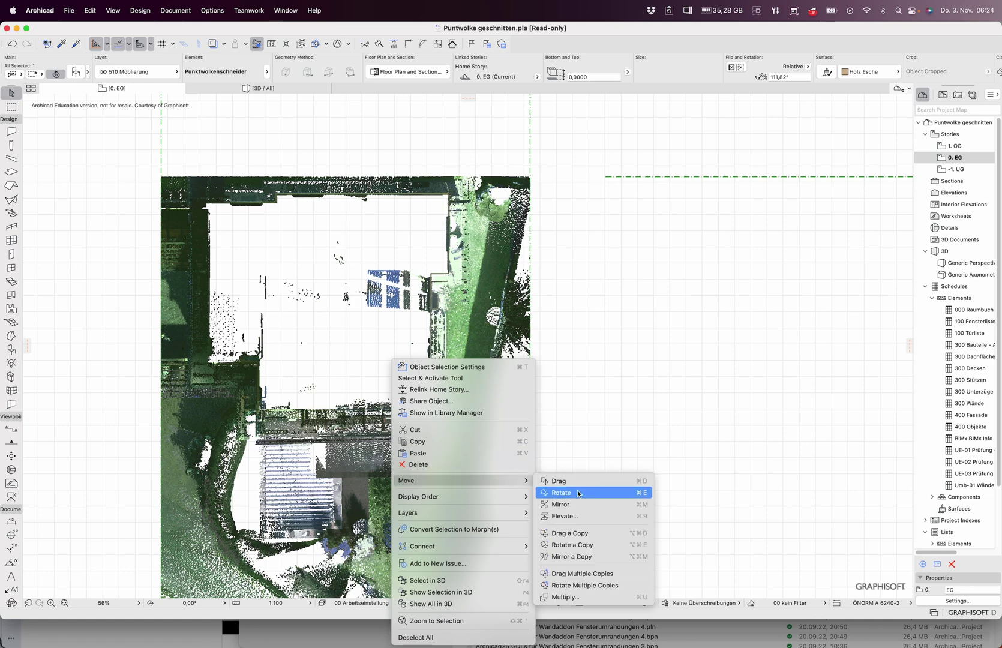
pyautogui.click(577, 493)
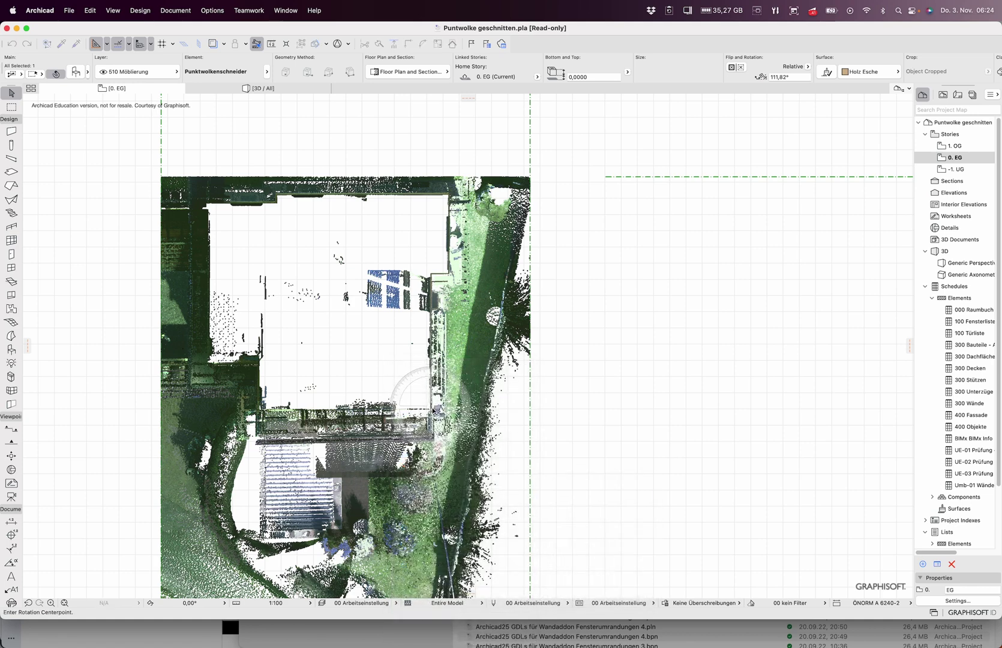
pyautogui.click(432, 409)
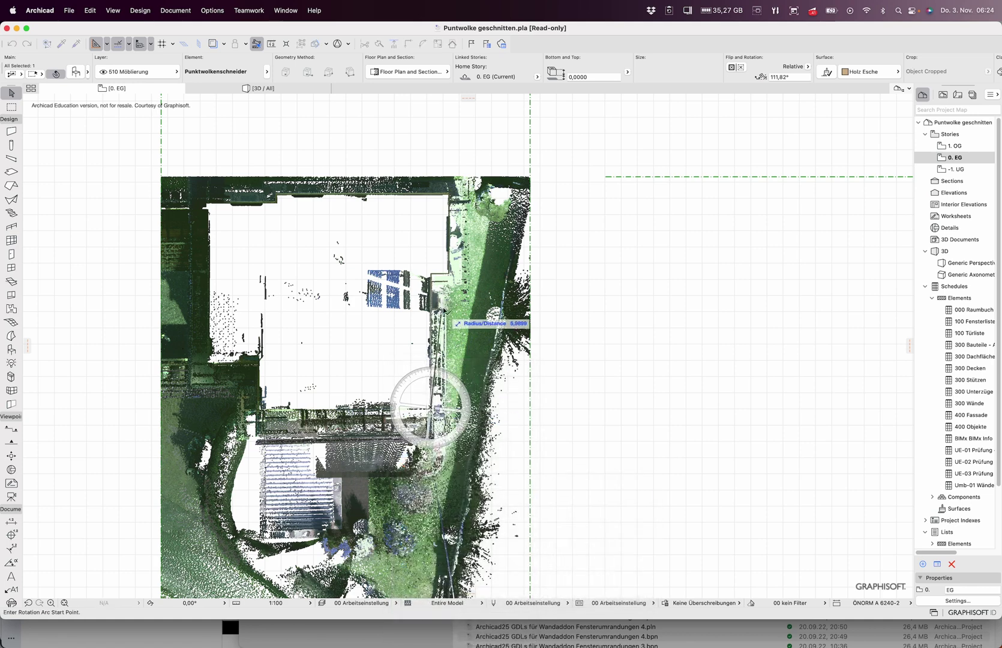
pyautogui.click(431, 246)
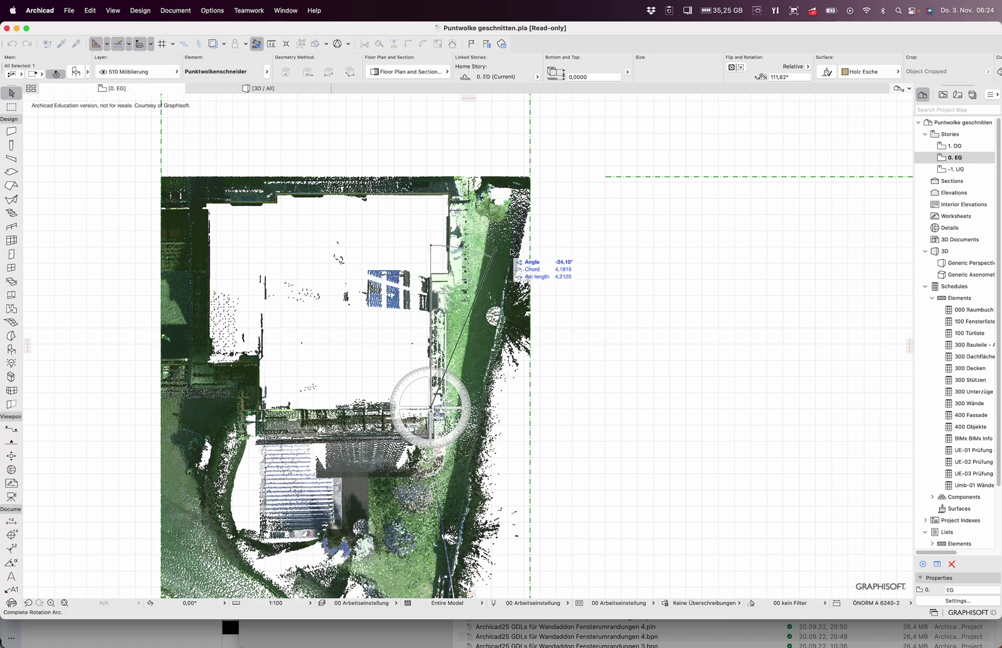
pyautogui.click(559, 263)
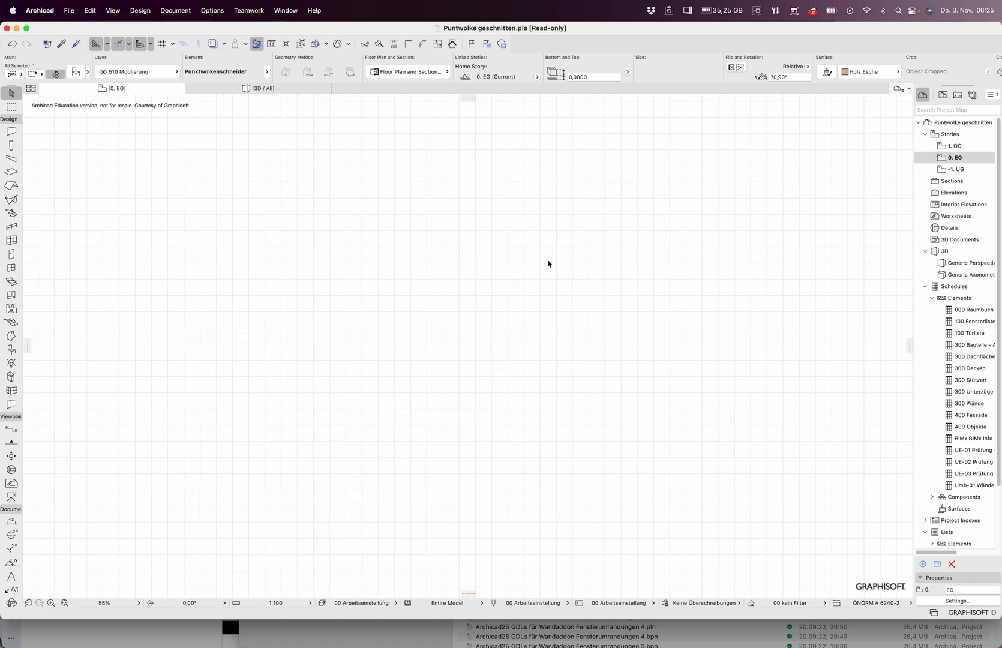
# Step: Stretch the cutter's upper horizontal cutting line far upward in plan, beyond the top edge of the rotated point cloud
pyautogui.scroll(-5, 456, 348)
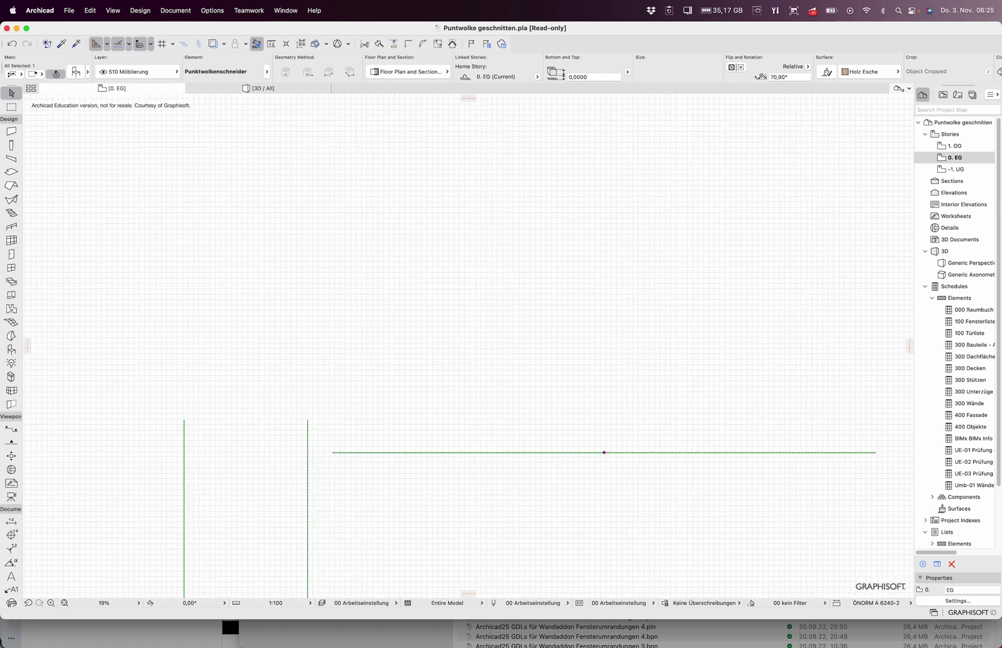
pyautogui.scroll(-6, 456, 347)
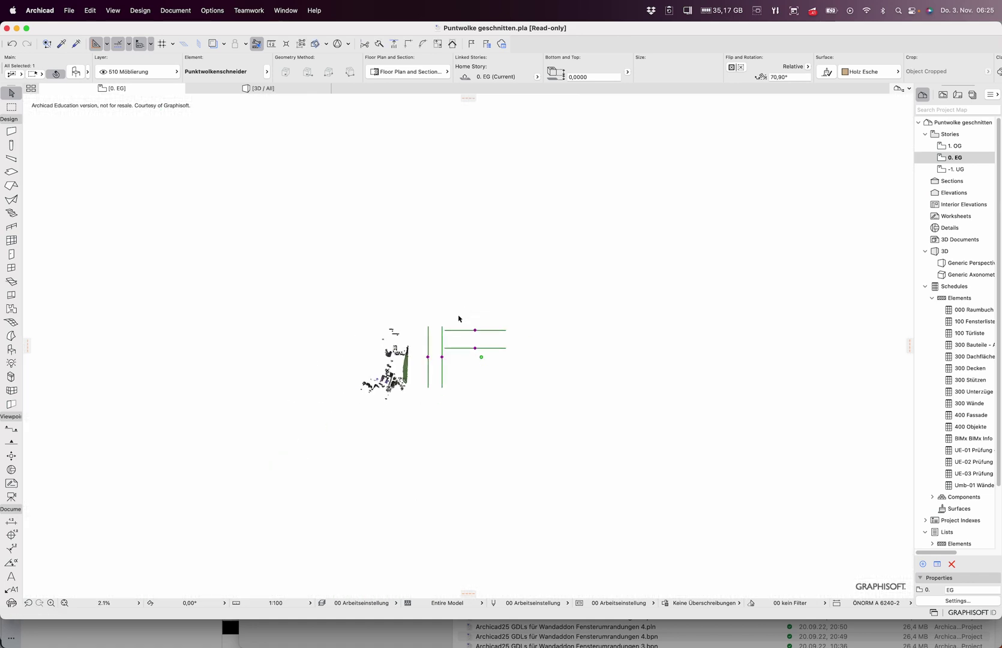
pyautogui.scroll(2, 460, 318)
pyautogui.click(494, 348)
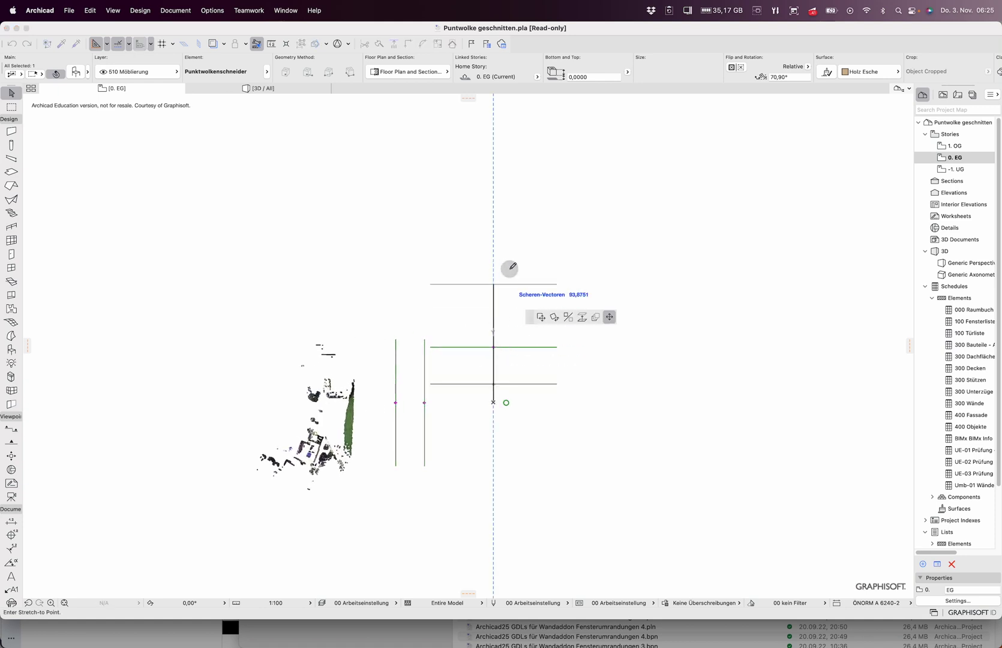
pyautogui.click(514, 179)
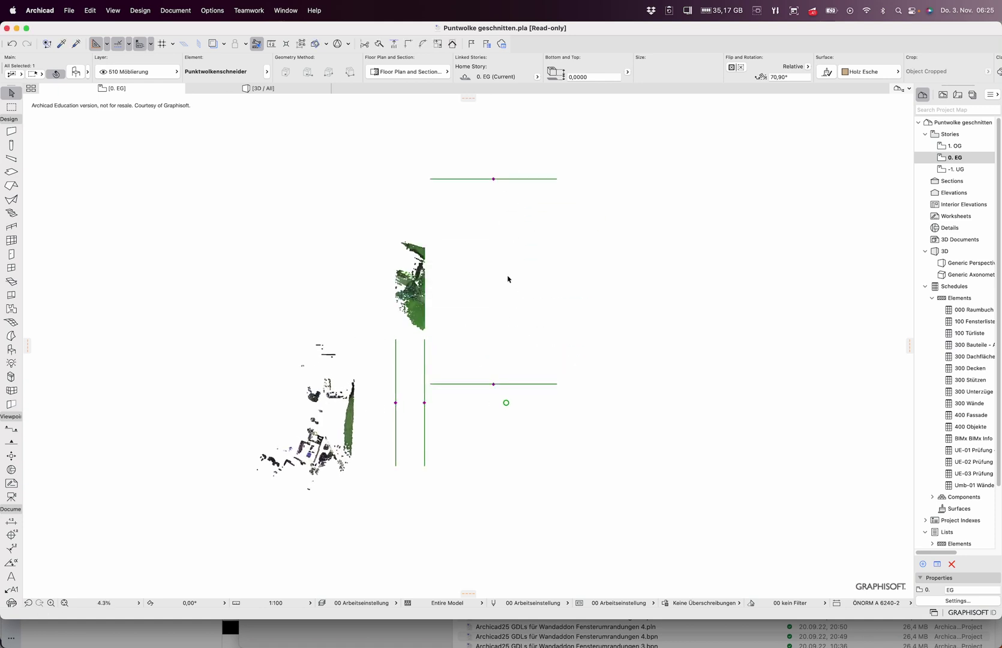
# Step: Reposition the cutter's vertical cutting lines around the house in plan: left at Scheren-Vectoren about -55.8, right at about -9.9
pyautogui.click(424, 402)
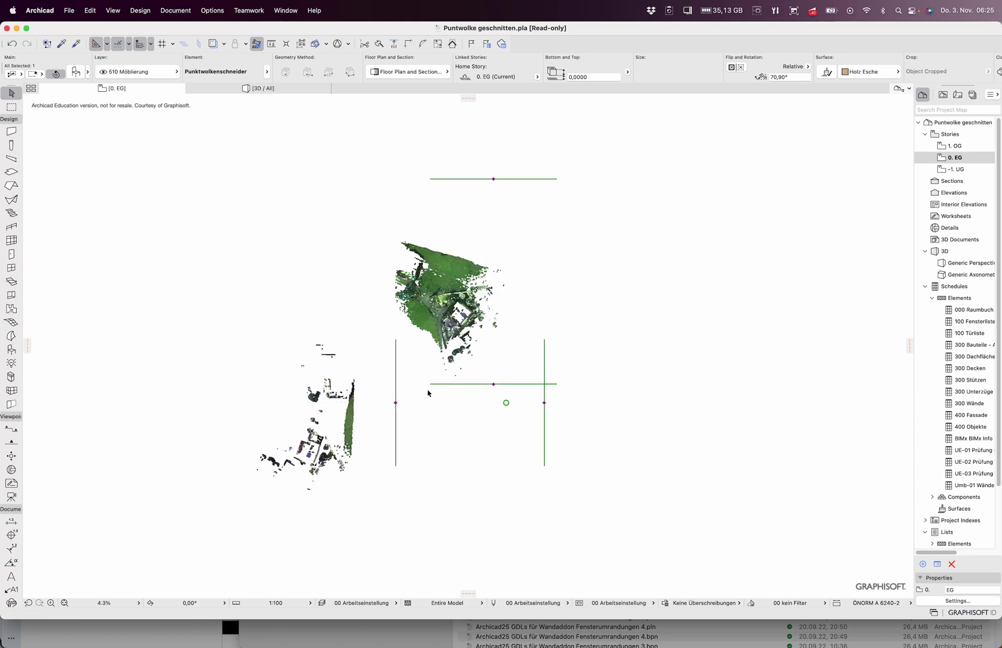
pyautogui.click(396, 403)
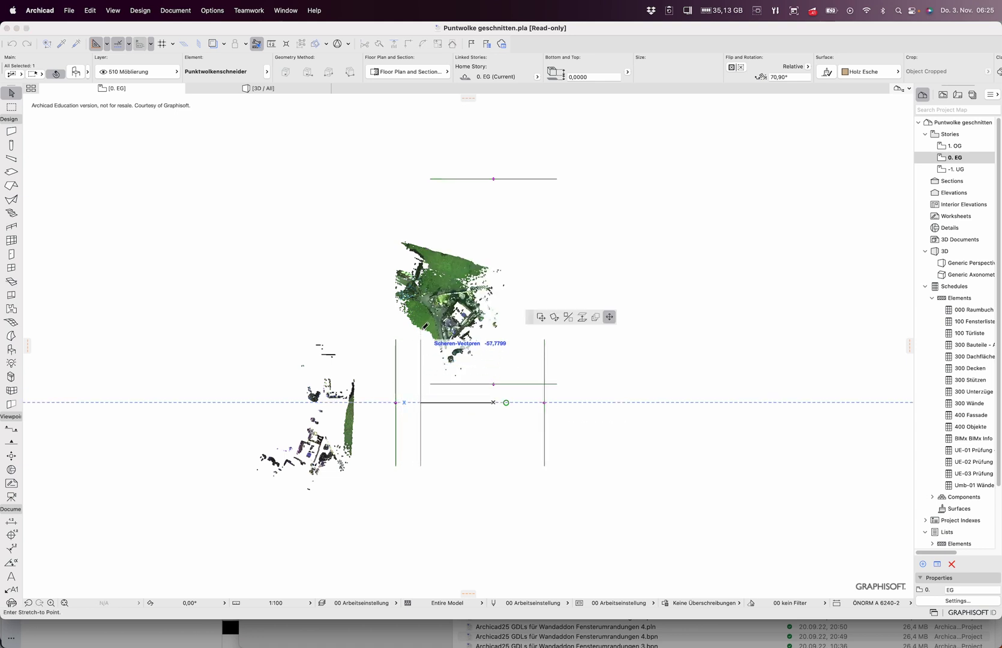
pyautogui.click(467, 246)
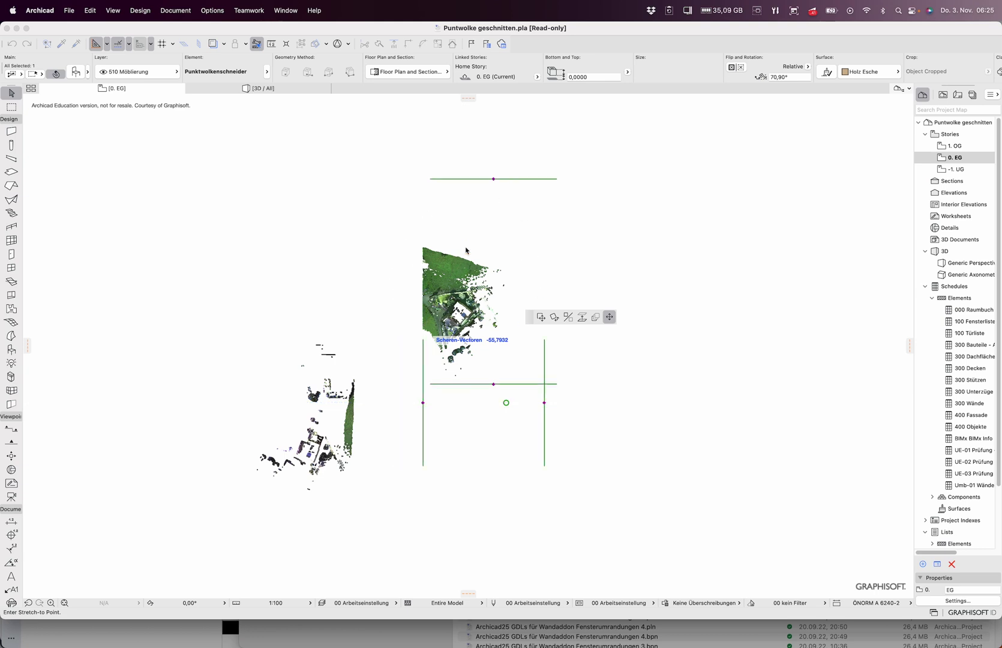
pyautogui.click(545, 403)
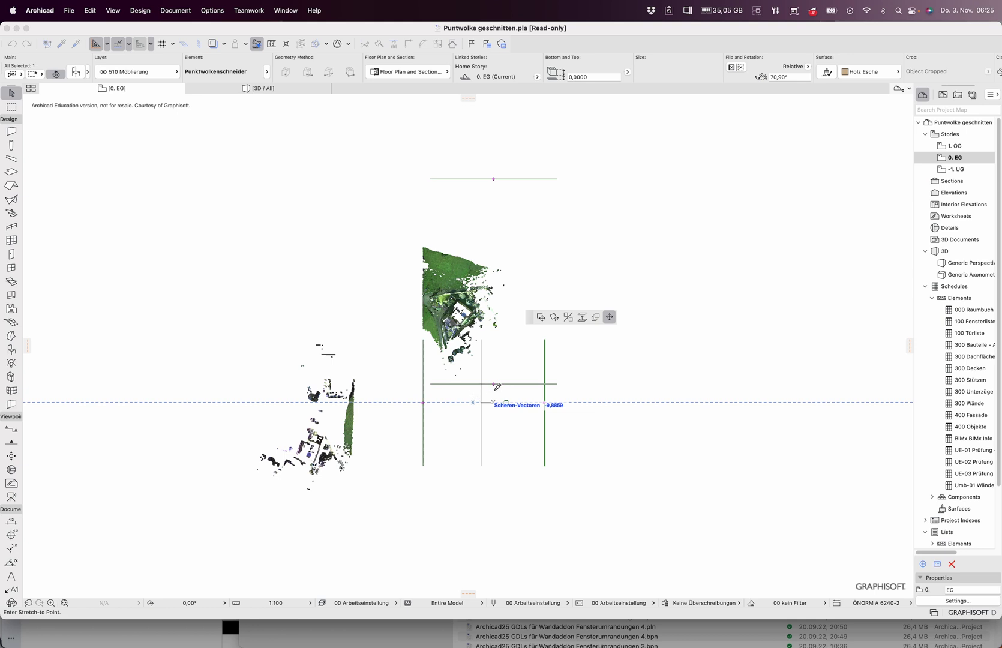
pyautogui.click(495, 389)
# Step: Stretch the cutter's horizontal cutting lines around the house in plan: lower at Scheren-Vectoren about 50.6, upper at about 86.1
pyautogui.click(495, 385)
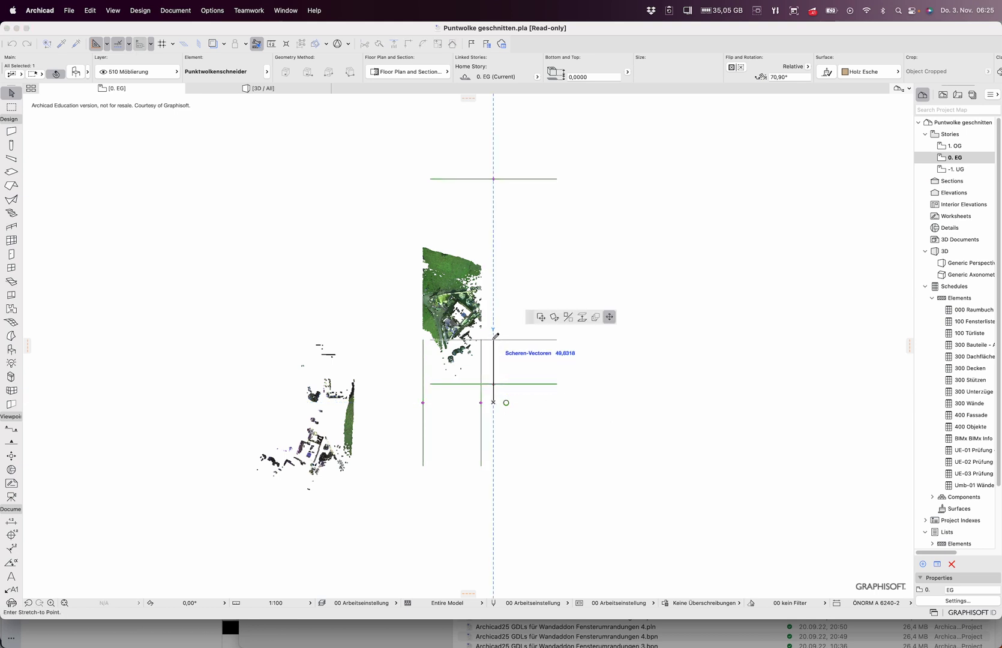
pyautogui.click(496, 178)
pyautogui.click(495, 180)
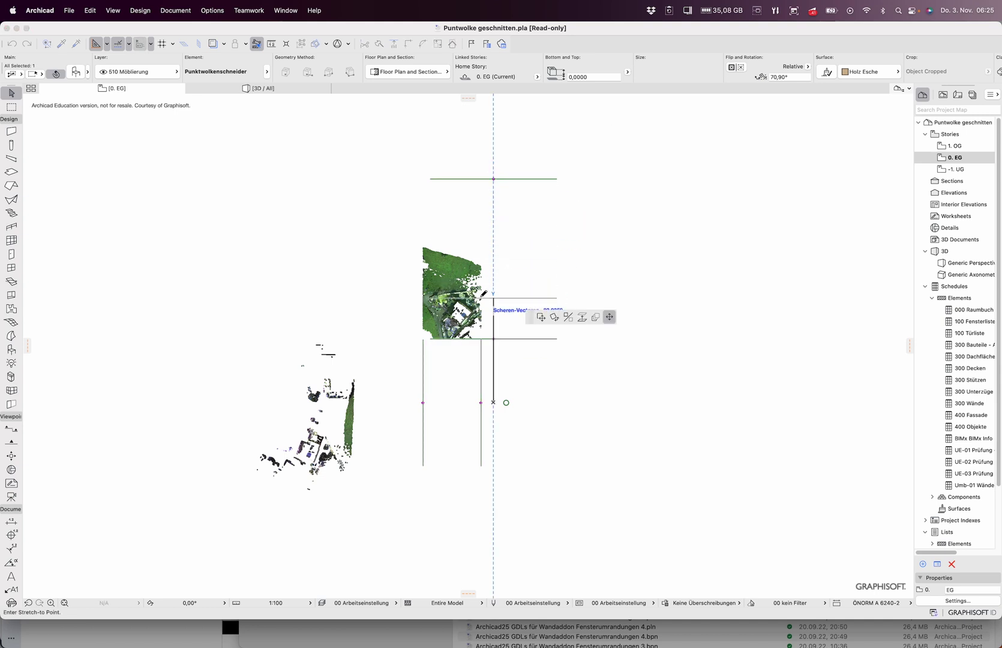
pyautogui.click(415, 307)
# Step: Examine the four-sided crop around the house in plan, and check it in the 3D perspective from a low side angle
pyautogui.scroll(10, 431, 309)
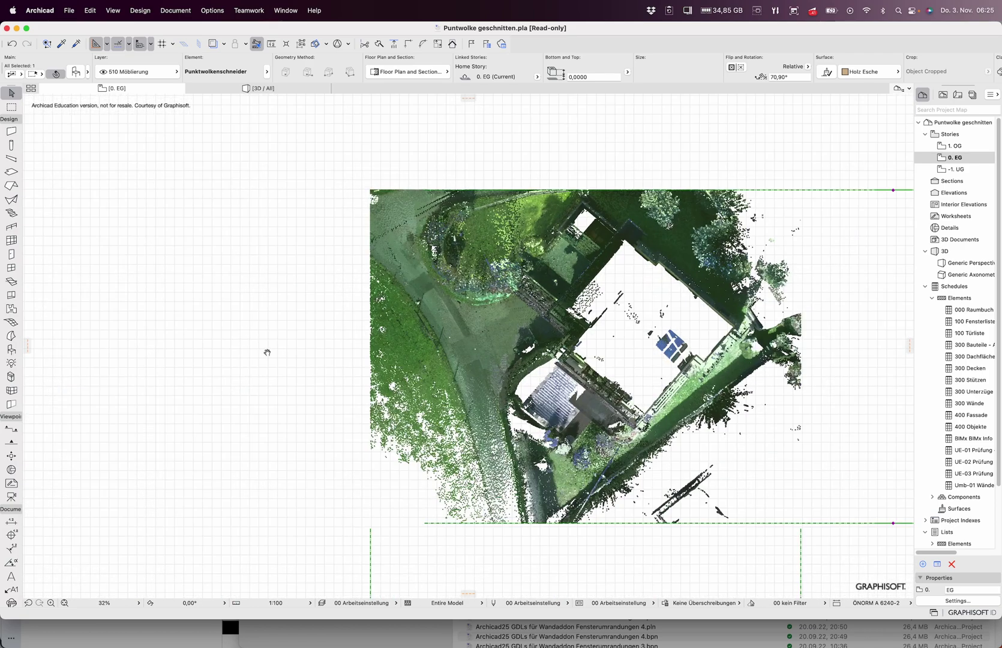
pyautogui.scroll(-3, 266, 351)
pyautogui.hscroll(2, 266, 351)
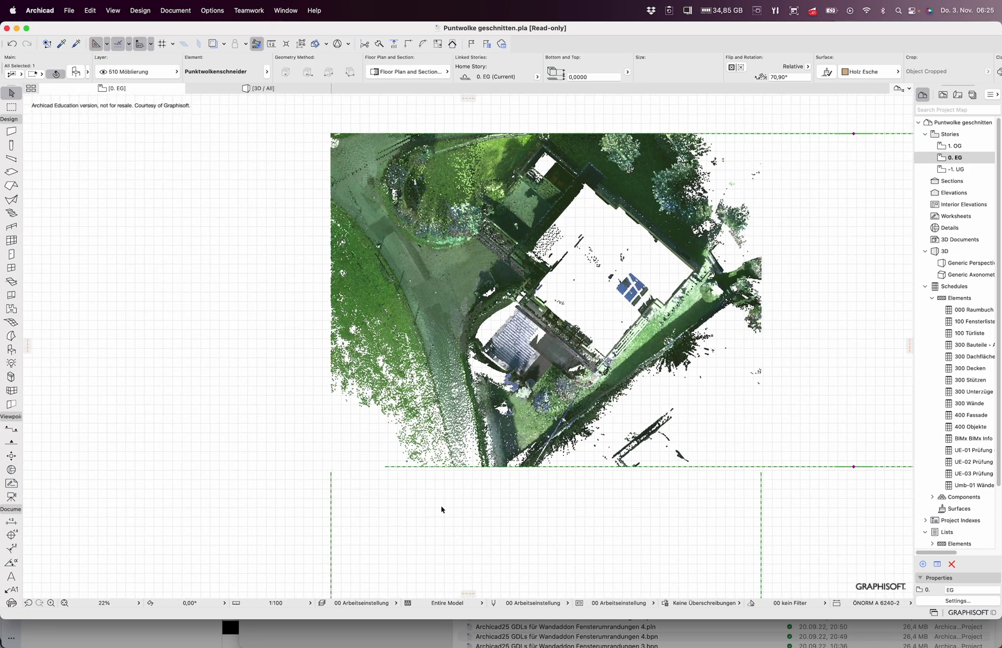
pyautogui.scroll(-5, 440, 509)
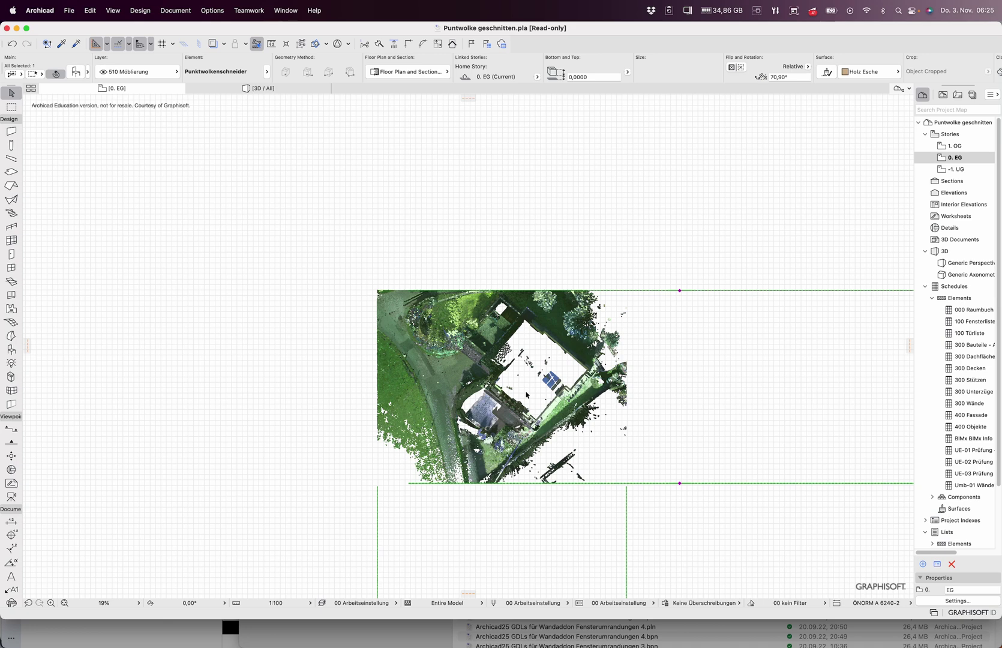
pyautogui.scroll(-5, 283, 369)
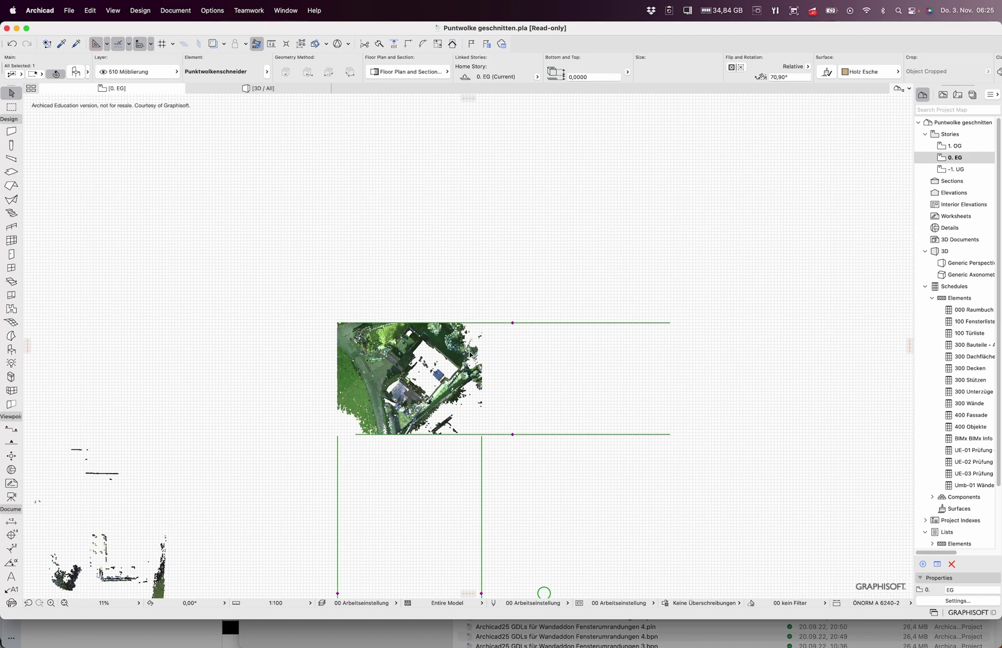
pyautogui.press('F3')
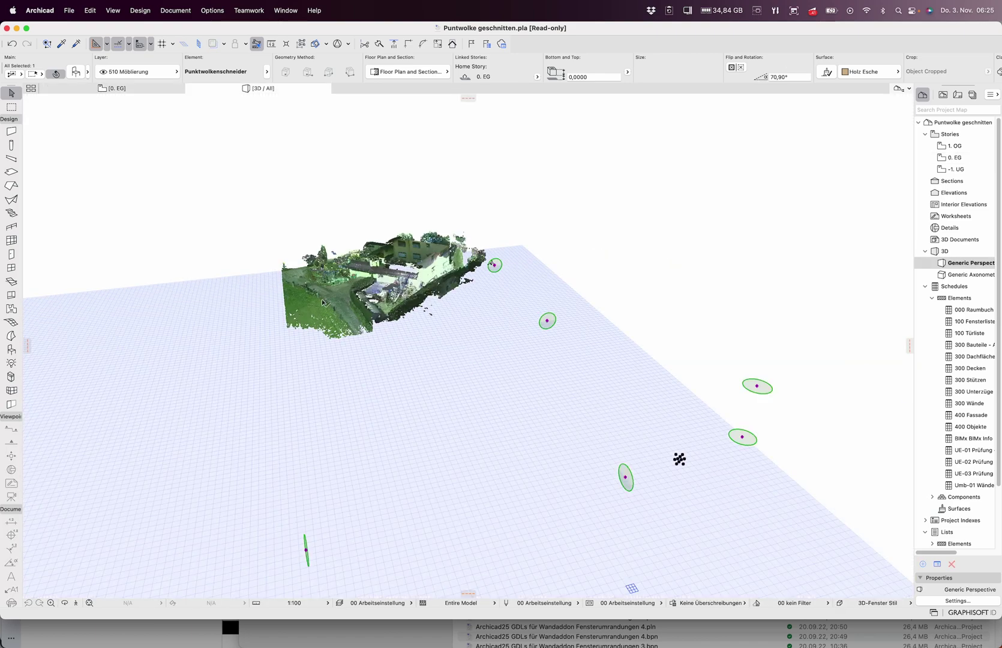
pyautogui.keyDown('shift'); pyautogui.moveTo(322, 302); pyautogui.dragTo(143, 346, button='middle'); pyautogui.keyUp('shift')
pyautogui.moveTo(311, 254)
pyautogui.keyDown('shift'); pyautogui.mouseDown(button='middle')
pyautogui.moveTo(352, 339)
pyautogui.moveTo(228, 355)
pyautogui.moveTo(282, 309)
pyautogui.moveTo(300, 253)
pyautogui.mouseUp(button='middle'); pyautogui.keyUp('shift')
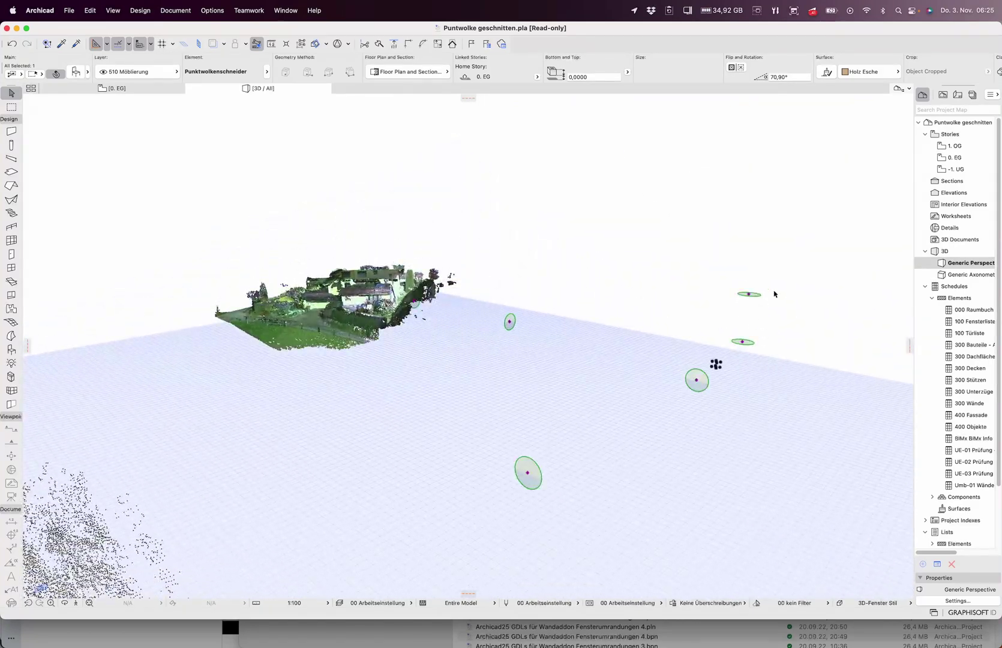
# Step: Lower the cutter's top horizontal cutting plane in 3D to a Scheren-Vectoren value of about 10.0, slicing through the house
pyautogui.click(749, 294)
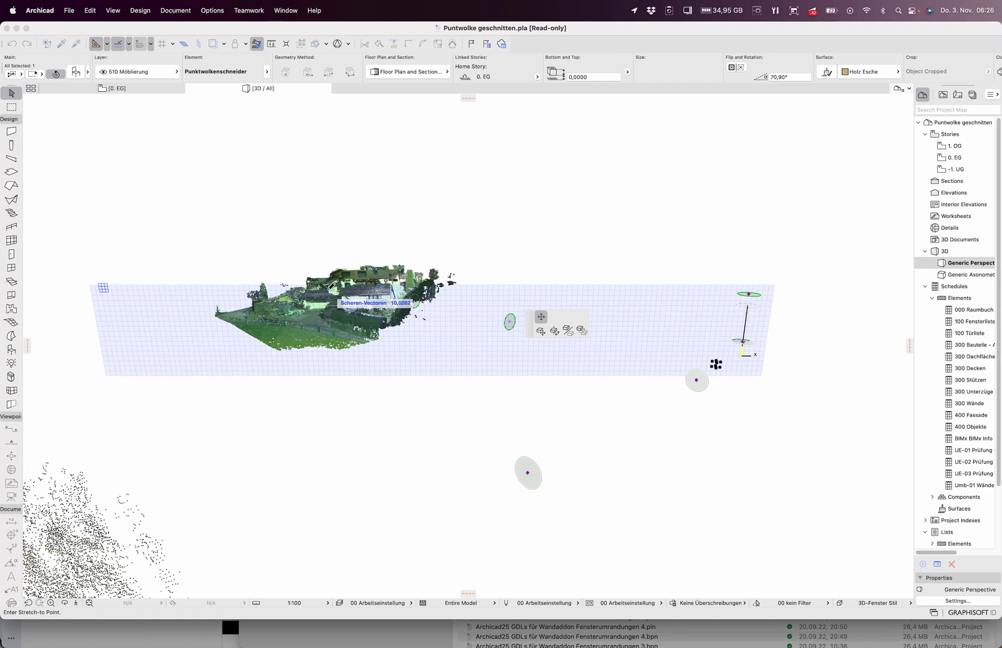
pyautogui.click(328, 289)
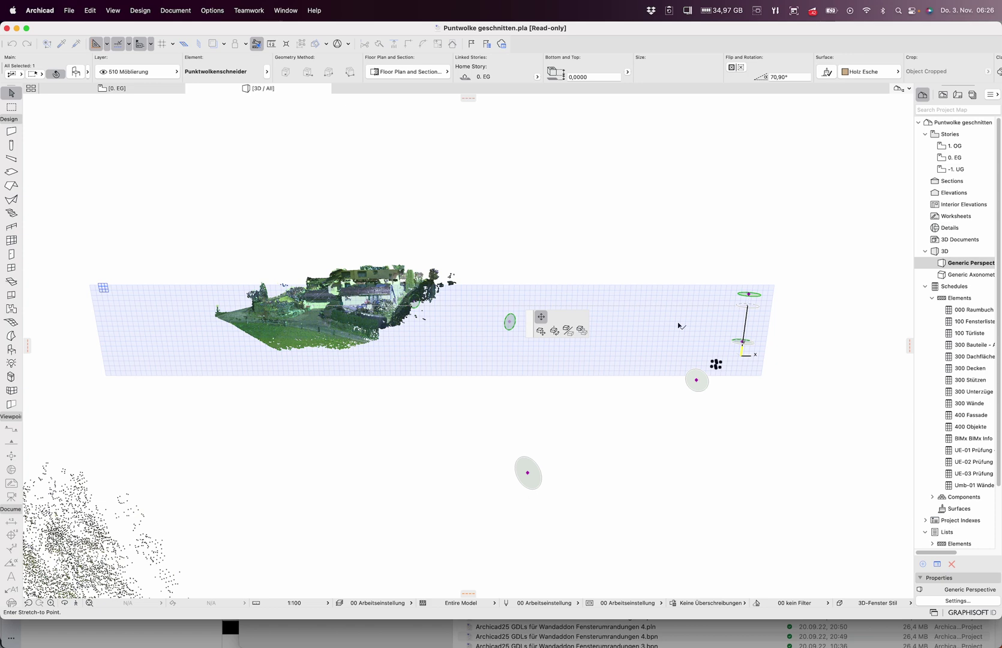
pyautogui.click(754, 297)
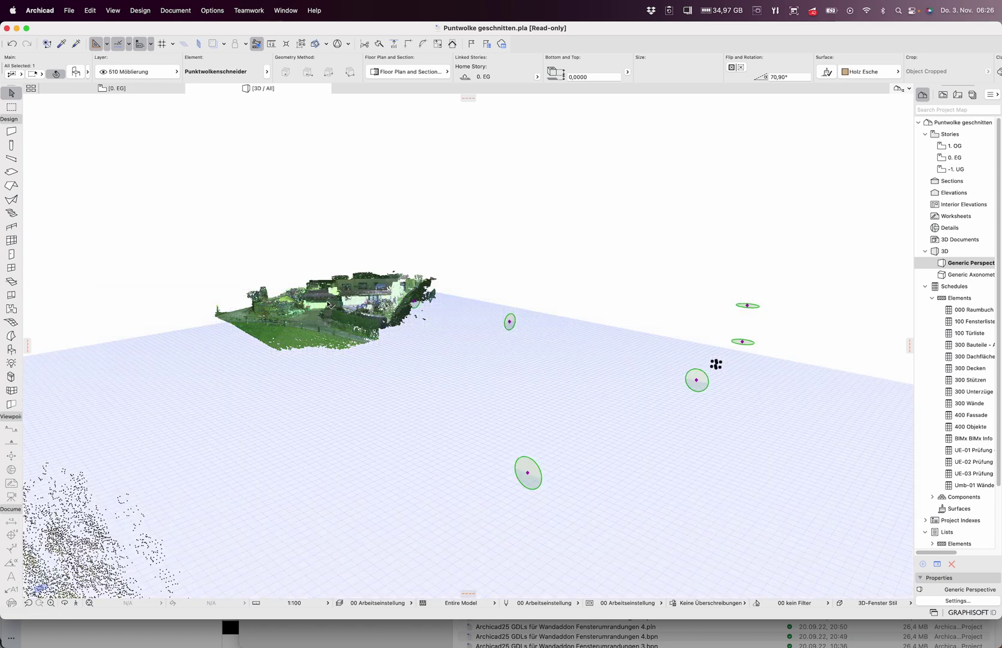
# Step: Inspect the sliced-open house from above in 3D, and bring the uncropped original point cloud into view beside it
pyautogui.scroll(10, 328, 304)
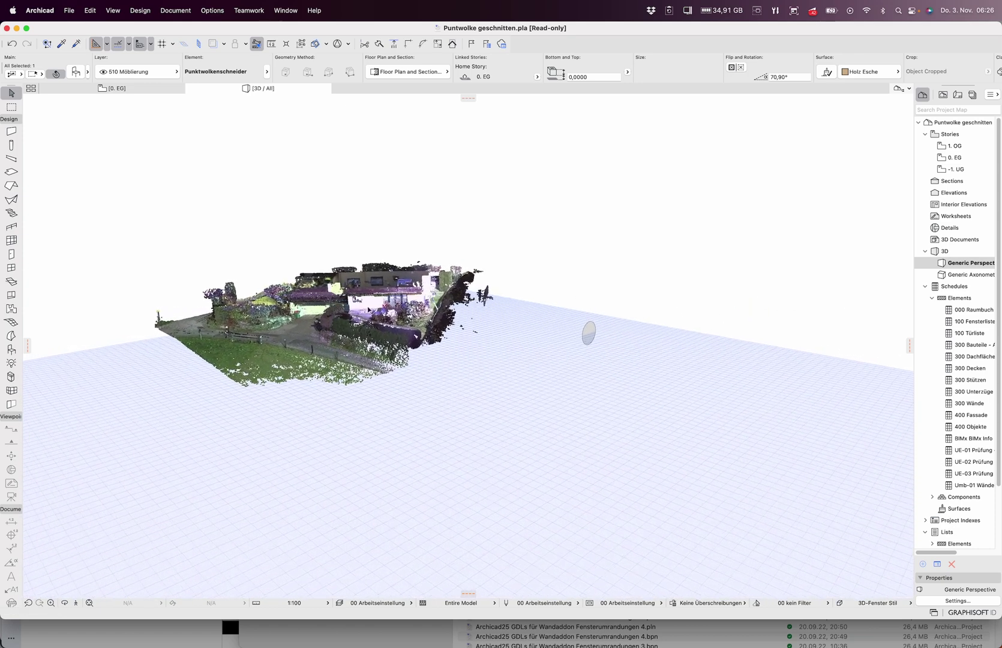
pyautogui.keyDown('shift'); pyautogui.moveTo(369, 309); pyautogui.dragTo(600, 364, button='middle'); pyautogui.keyUp('shift')
pyautogui.scroll(-3, 597, 360)
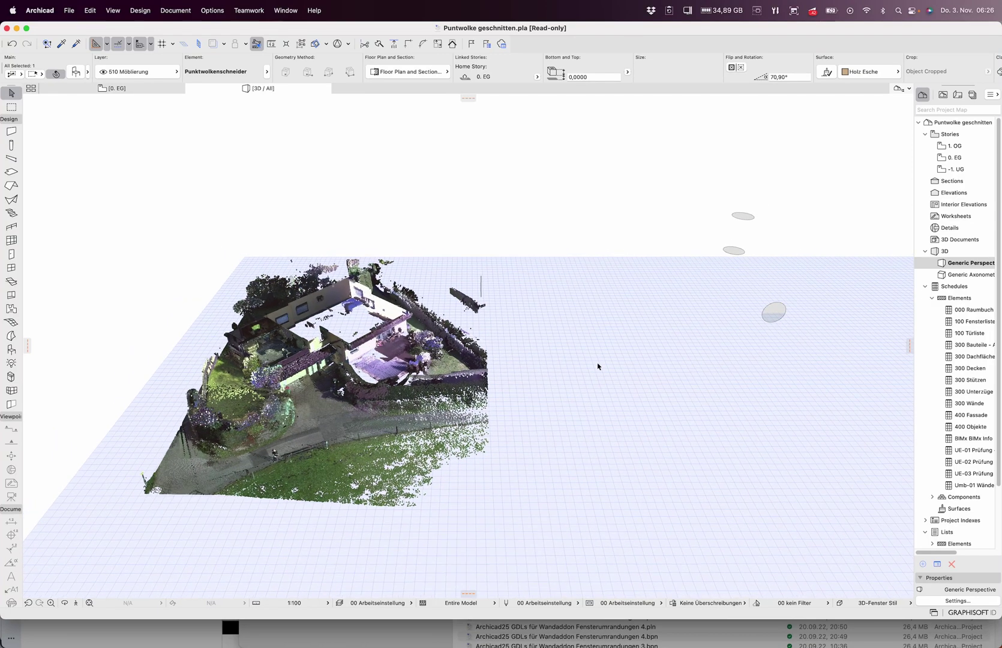
pyautogui.moveTo(589, 422); pyautogui.dragTo(578, 340, button='middle')
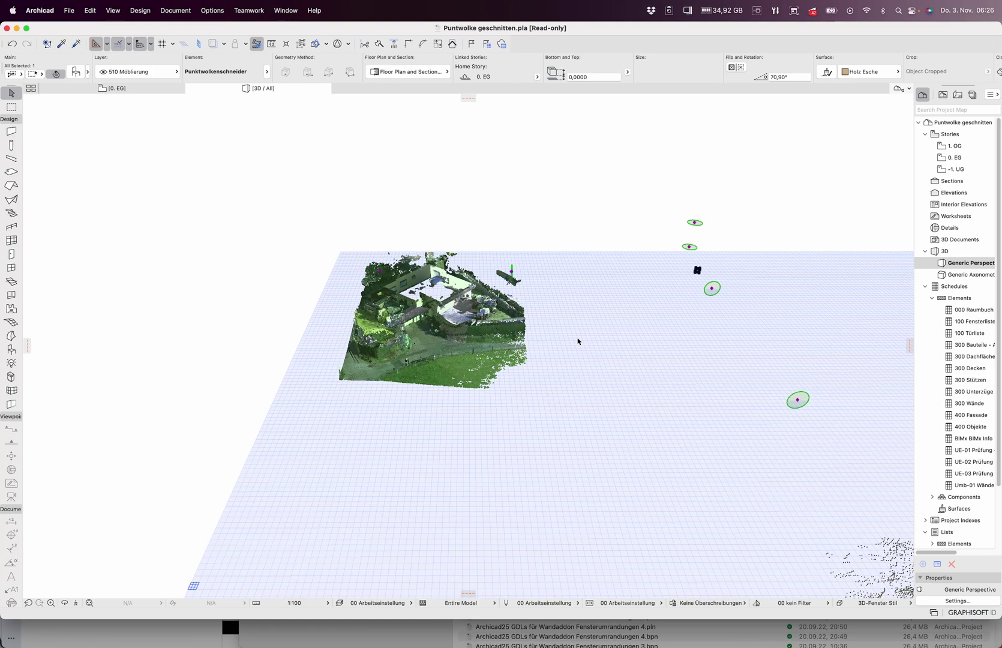
pyautogui.scroll(-5, 578, 341)
pyautogui.moveTo(597, 454); pyautogui.dragTo(213, 384, button='middle')
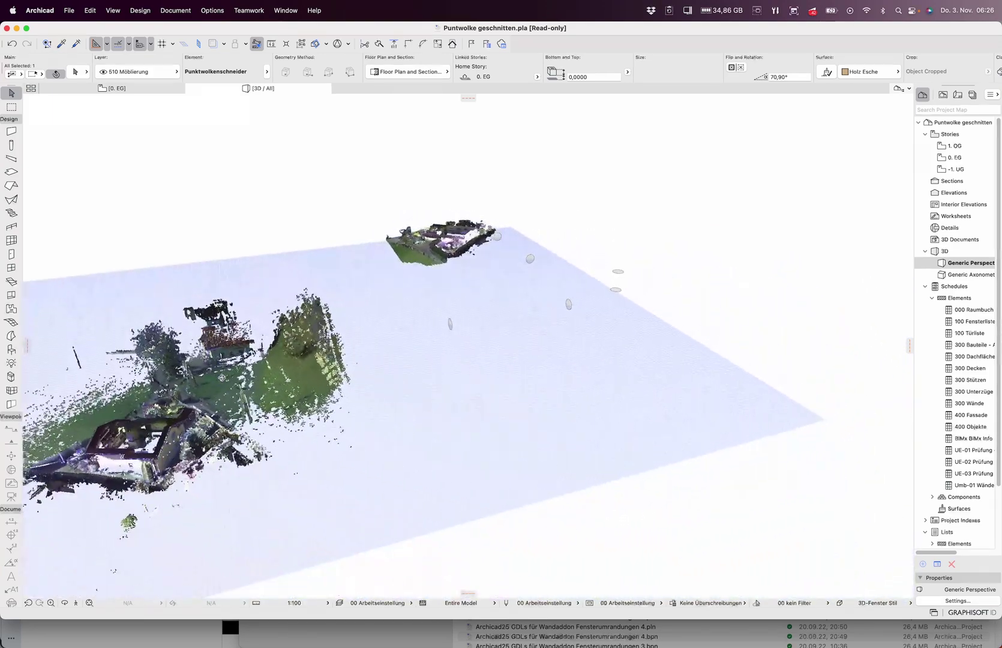
# Step: Compare the original point cloud's element name with the Name Punktwolke entry in the Punktwolkenschneider's selection settings
pyautogui.click(210, 383)
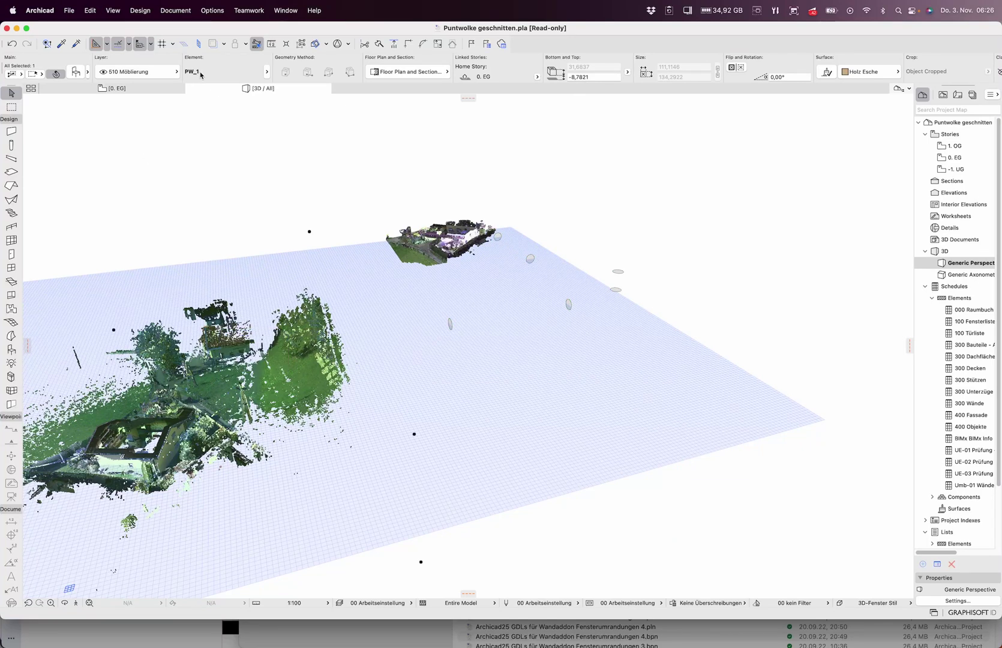
pyautogui.click(417, 219)
pyautogui.click(442, 247)
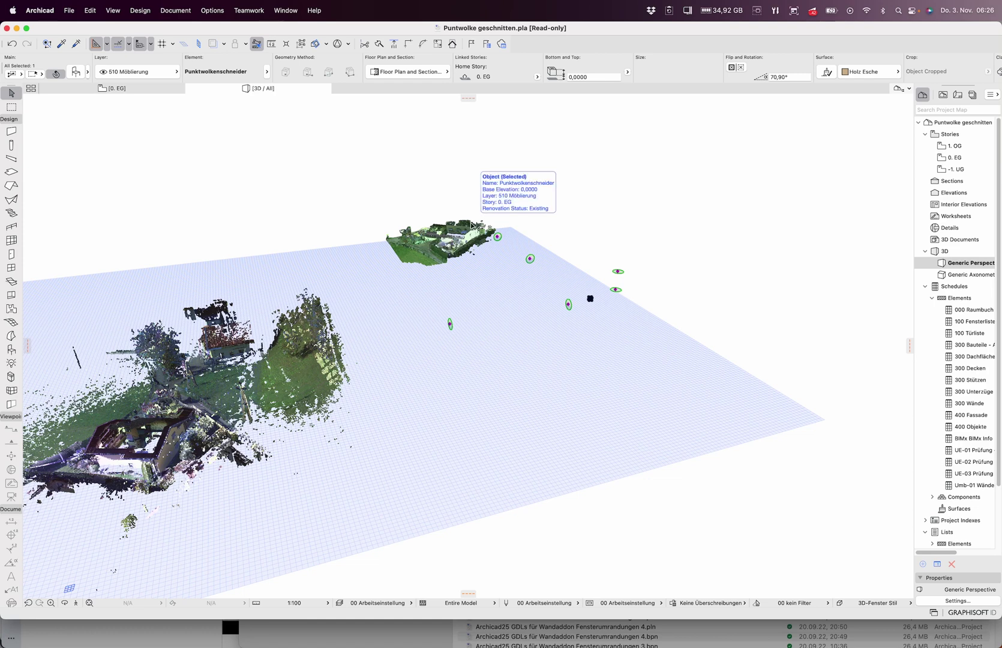
pyautogui.click(77, 71)
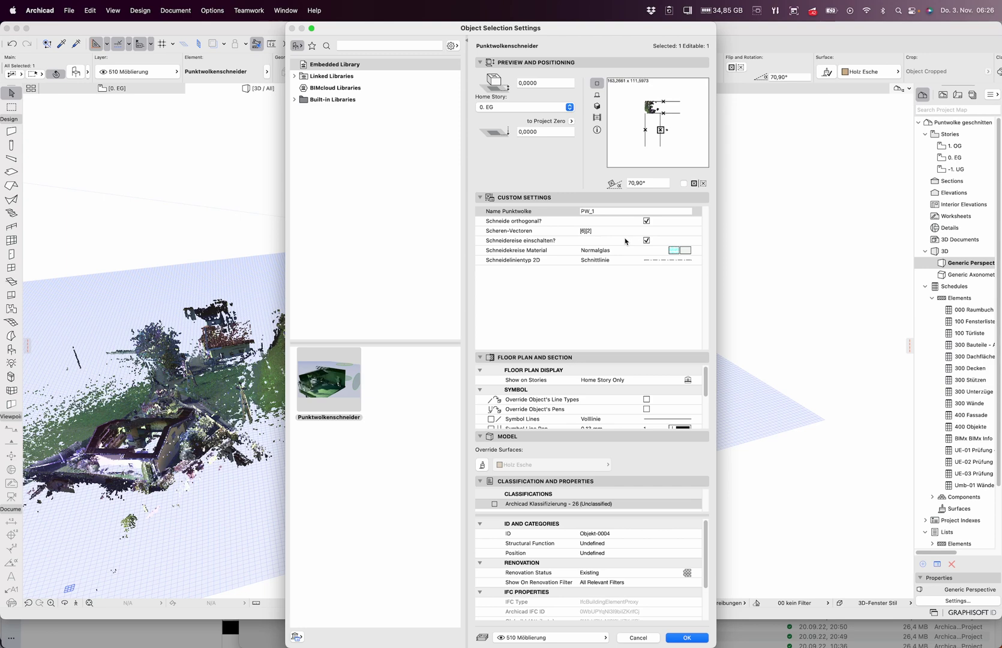
pyautogui.click(600, 214)
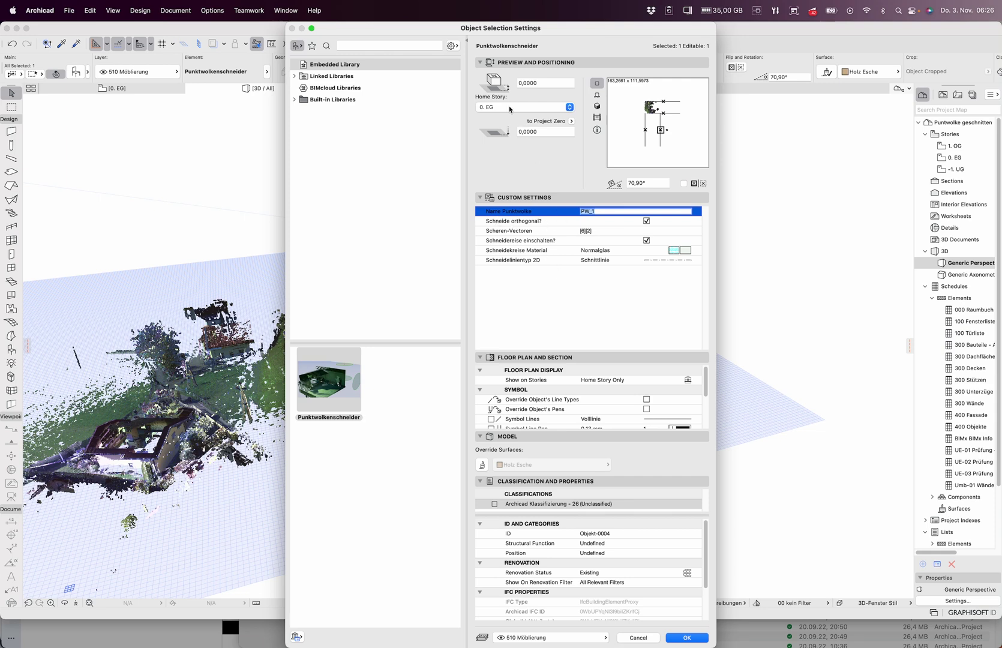
pyautogui.moveTo(546, 29); pyautogui.dragTo(288, 31)
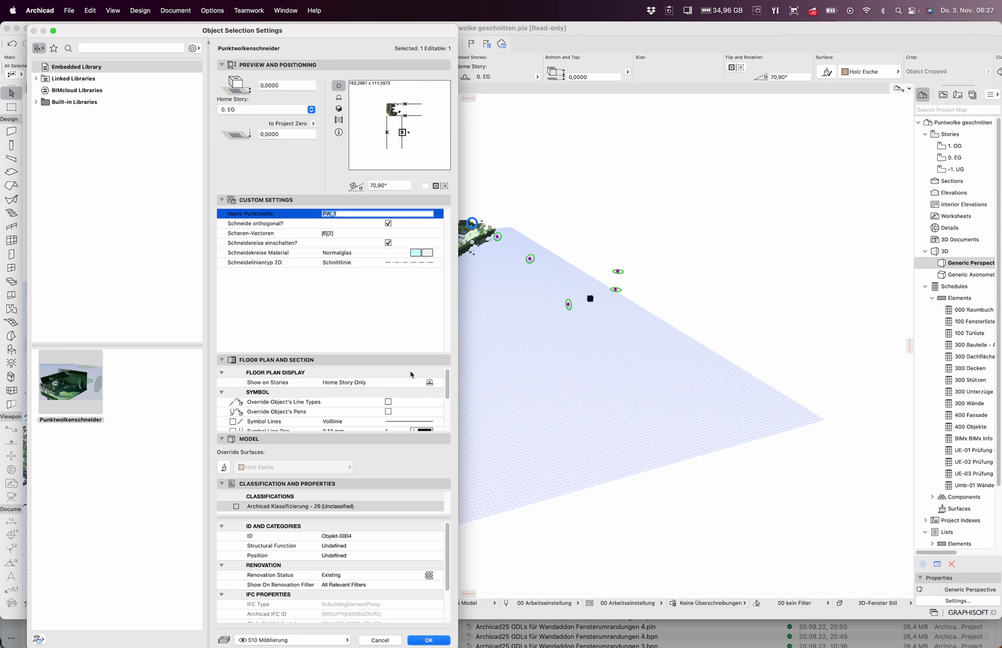
pyautogui.click(430, 641)
# Step: Return to the 0. EG floor plan, deselect the cutter, and examine the cropped cloud alongside the original
pyautogui.click(139, 92)
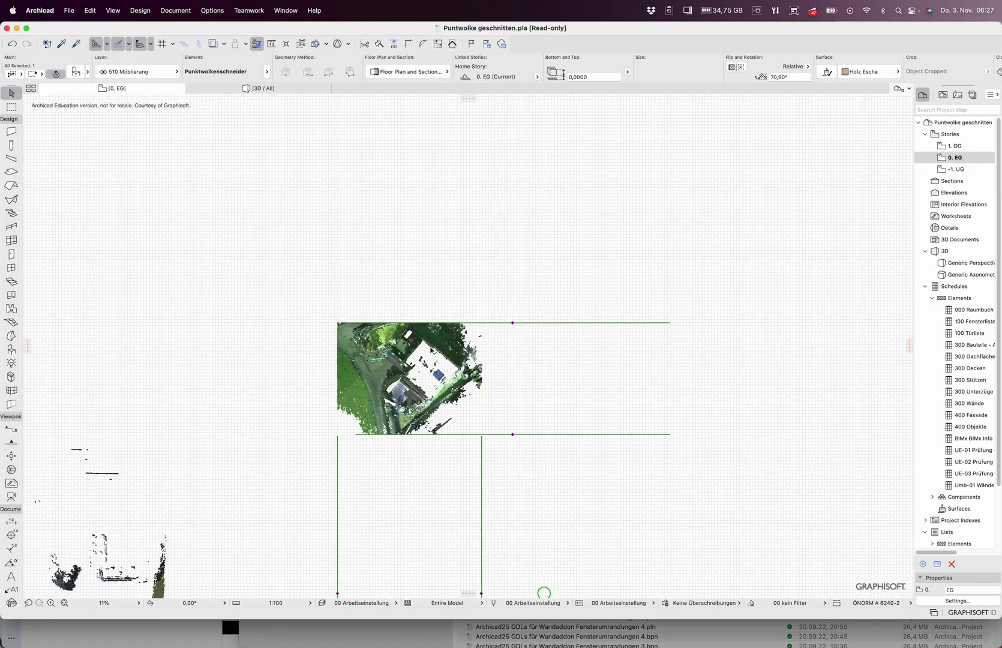
pyautogui.scroll(5, 513, 326)
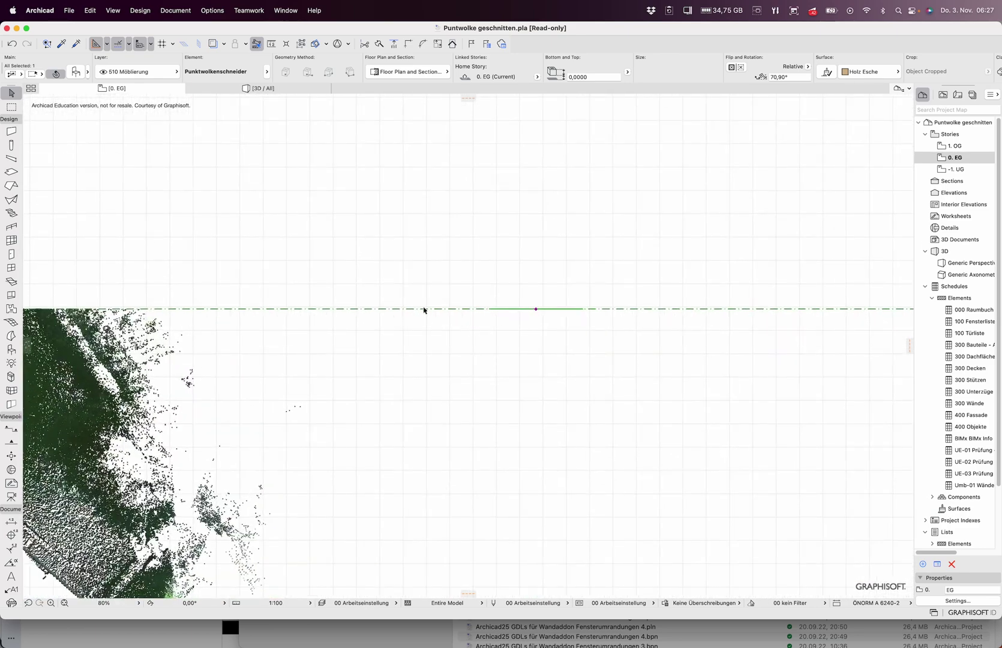
pyautogui.scroll(-8, 426, 360)
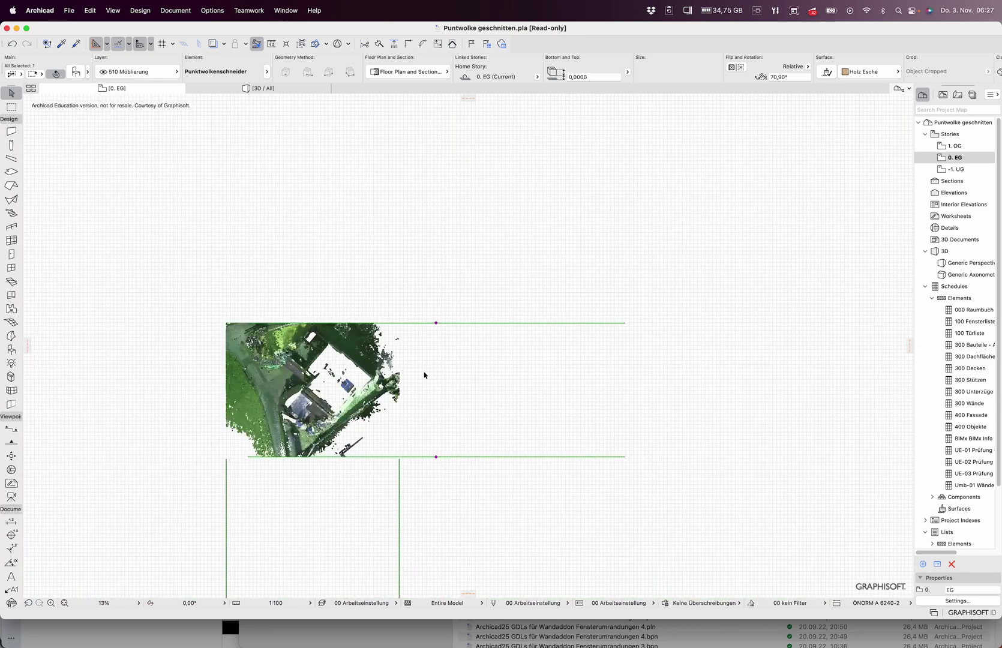
pyautogui.click(485, 228)
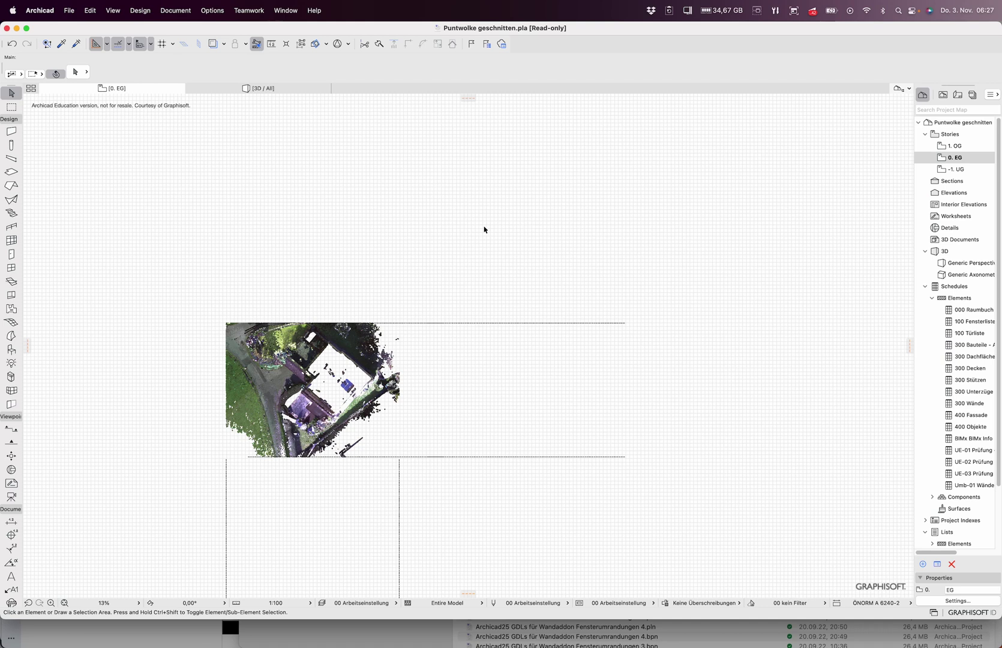
pyautogui.moveTo(448, 234); pyautogui.dragTo(744, 204, button='middle')
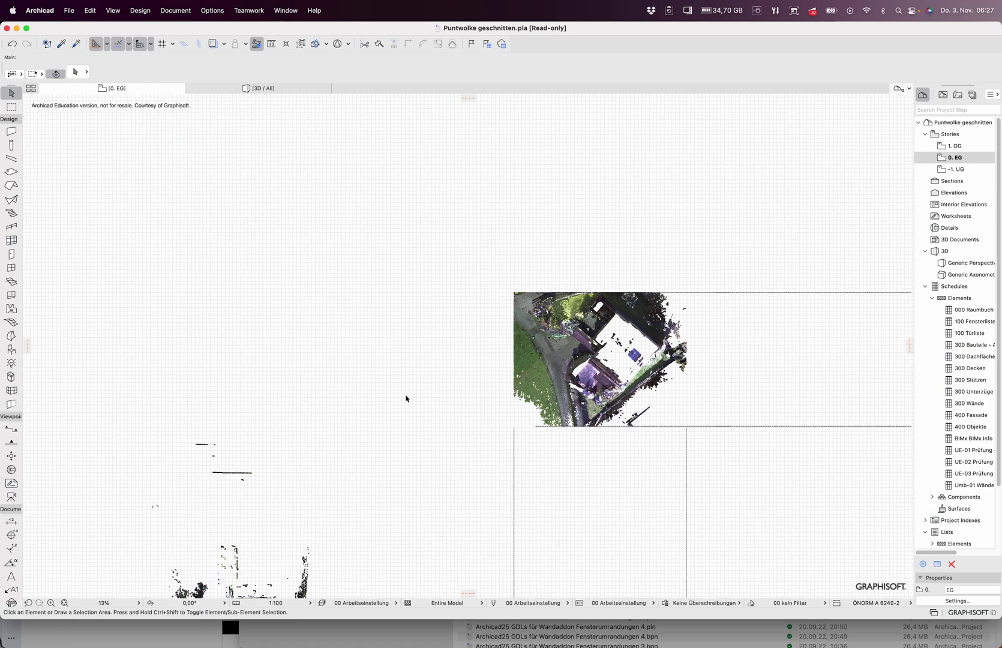
pyautogui.scroll(-5, 405, 398)
pyautogui.moveTo(403, 405); pyautogui.dragTo(376, 281, button='middle')
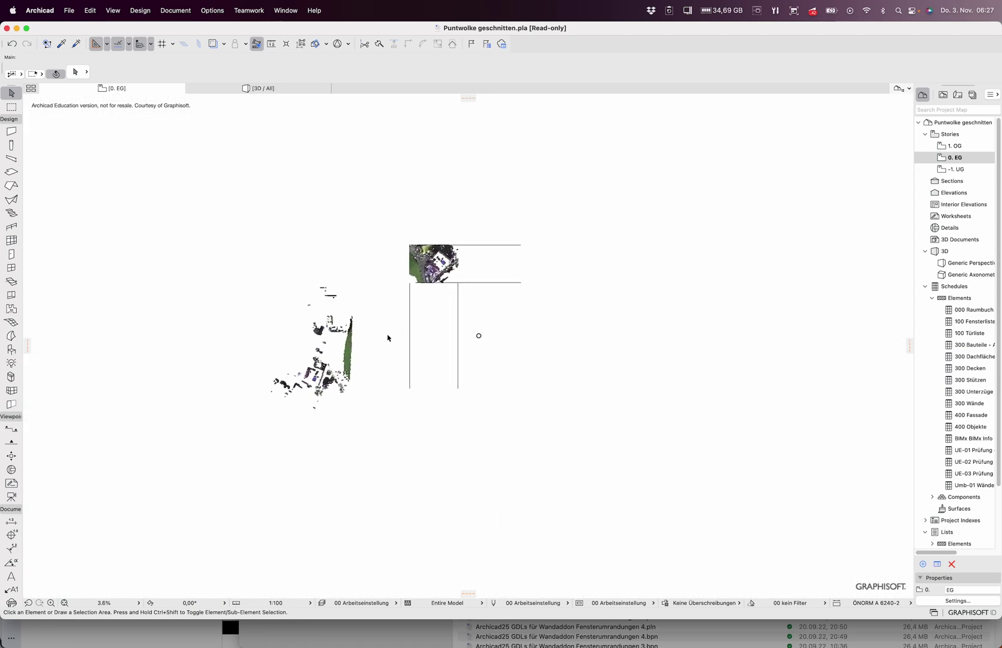